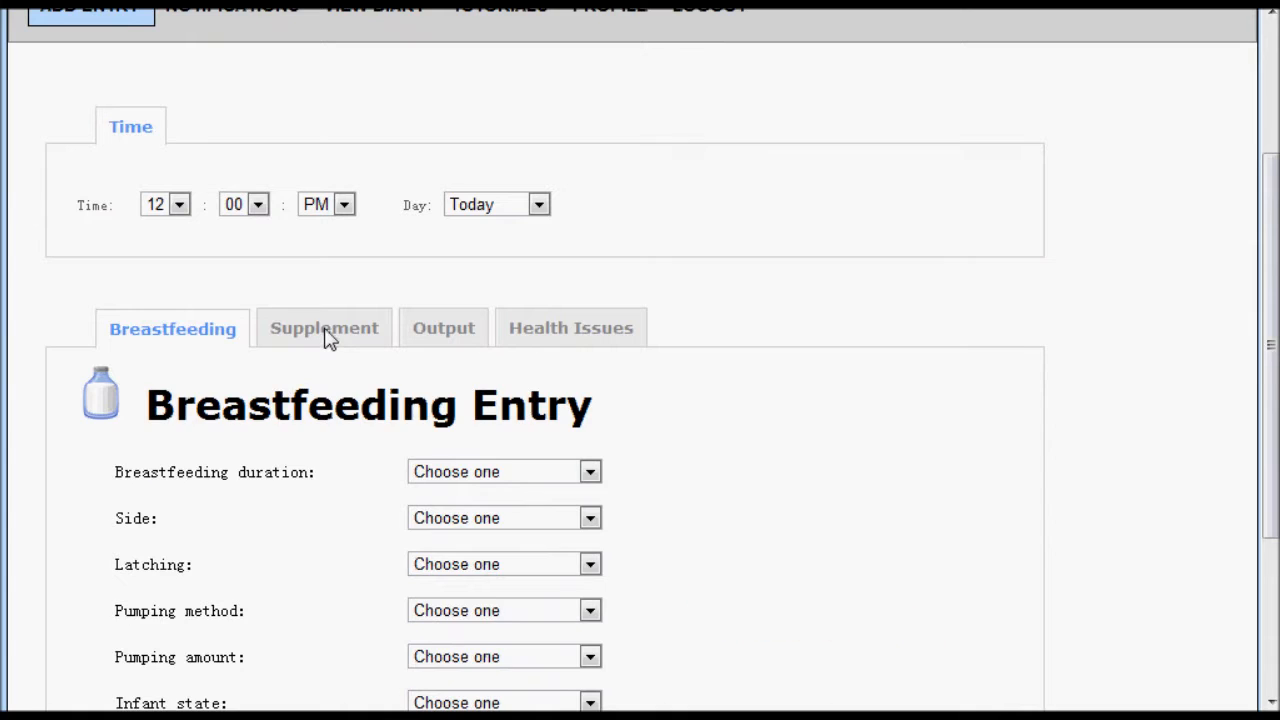
# - Look through the Output and Health Issues entry forms, and return to the Breastfeeding entry form
pyautogui.click(436, 338)
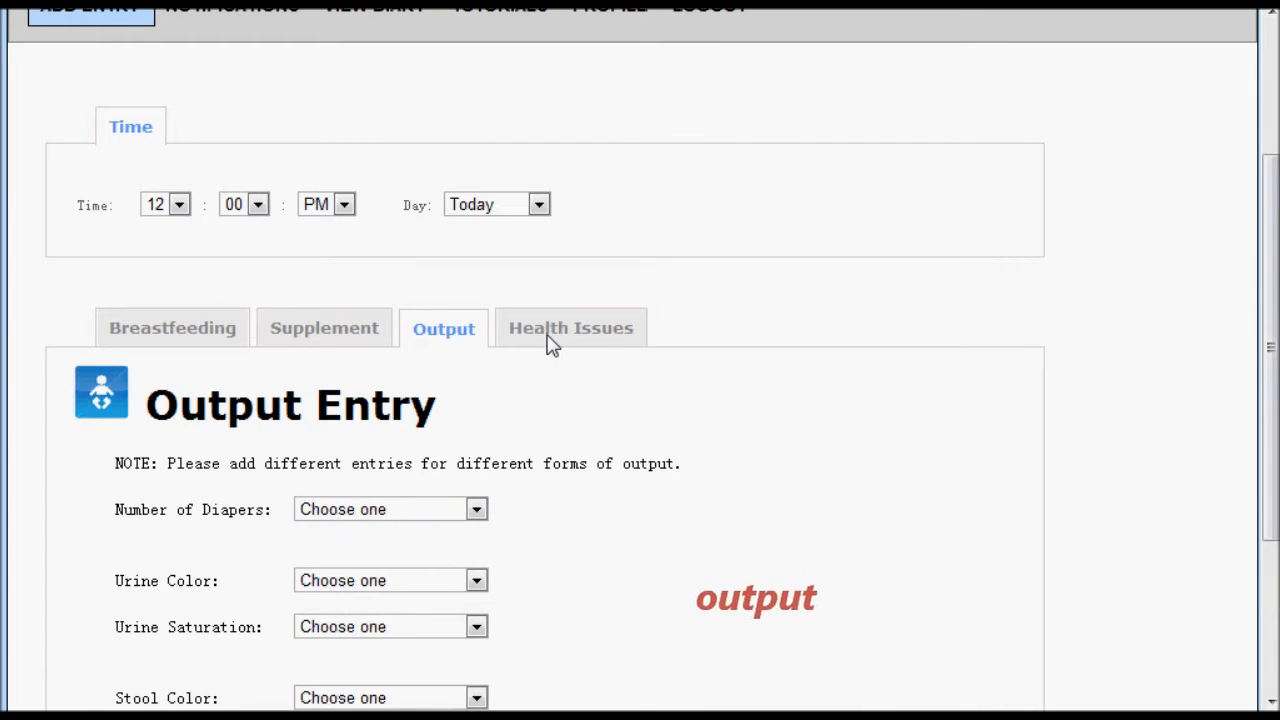
pyautogui.click(550, 340)
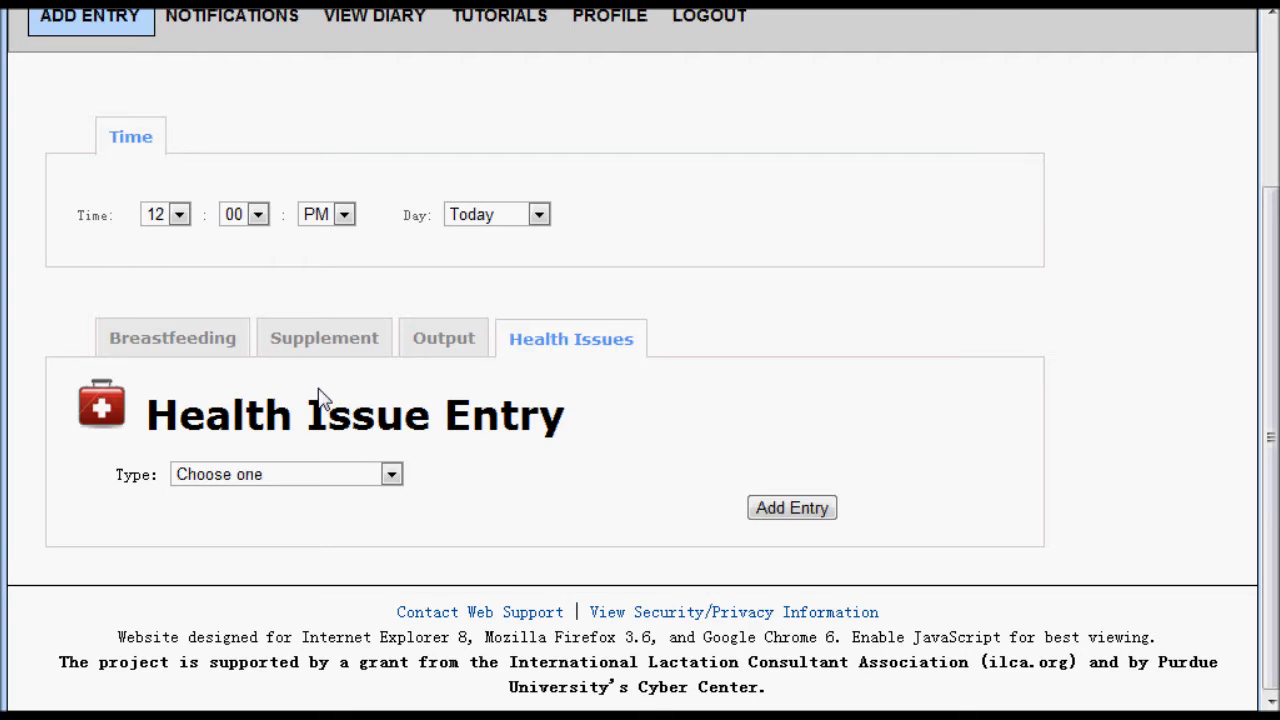
pyautogui.click(172, 343)
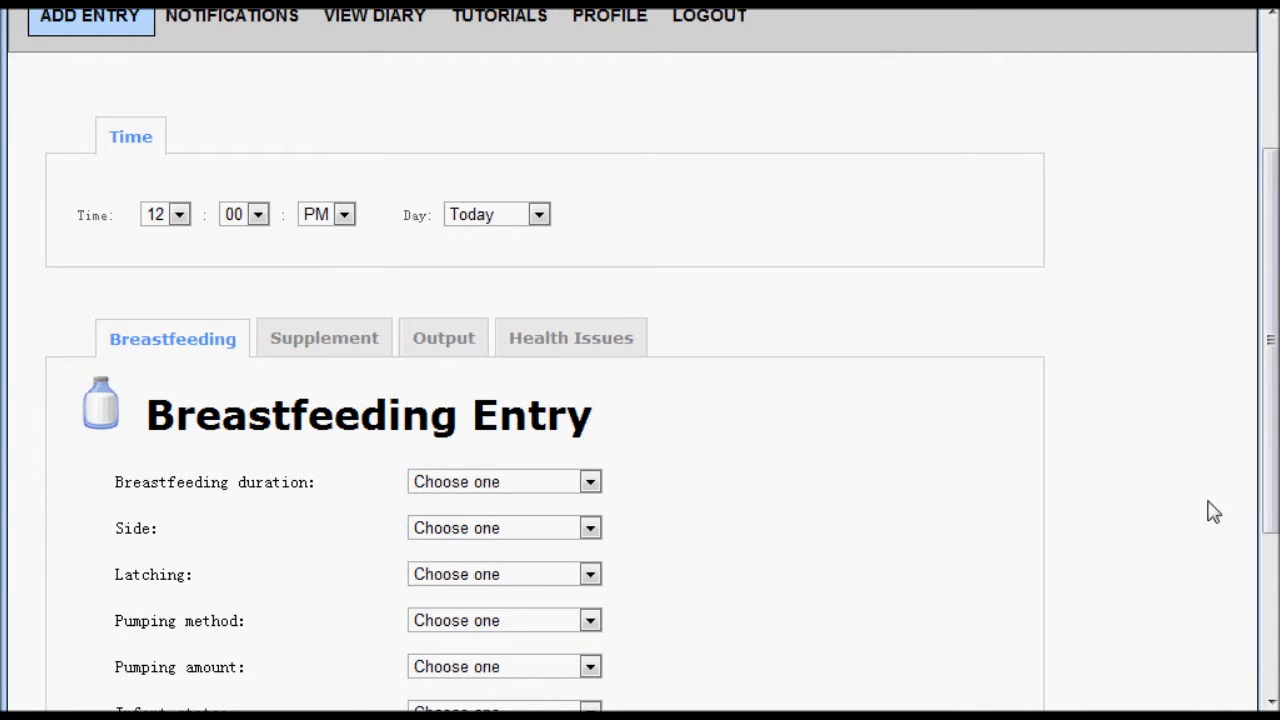
# - Set the entry's hour to 10, the breastfeeding duration to 1-2 Minutes and the side to Left
pyautogui.moveTo(1275, 505); pyautogui.dragTo(1270, 596)
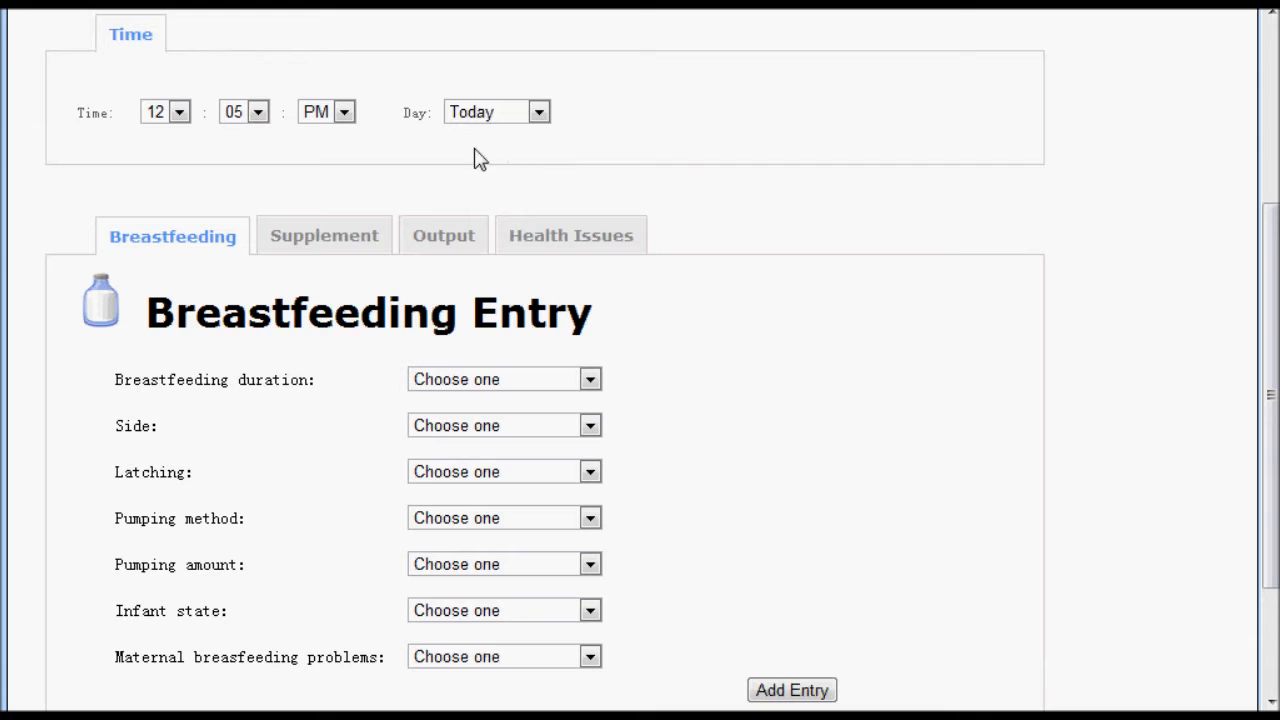
pyautogui.click(172, 115)
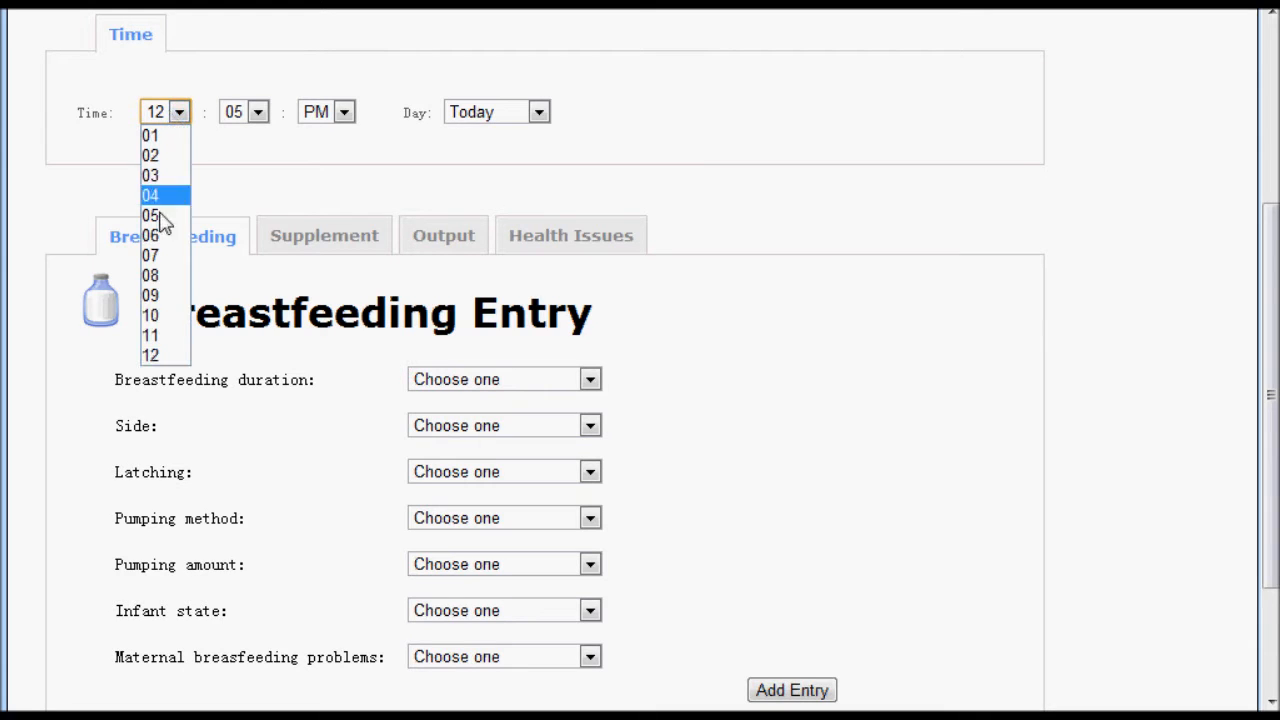
pyautogui.click(158, 316)
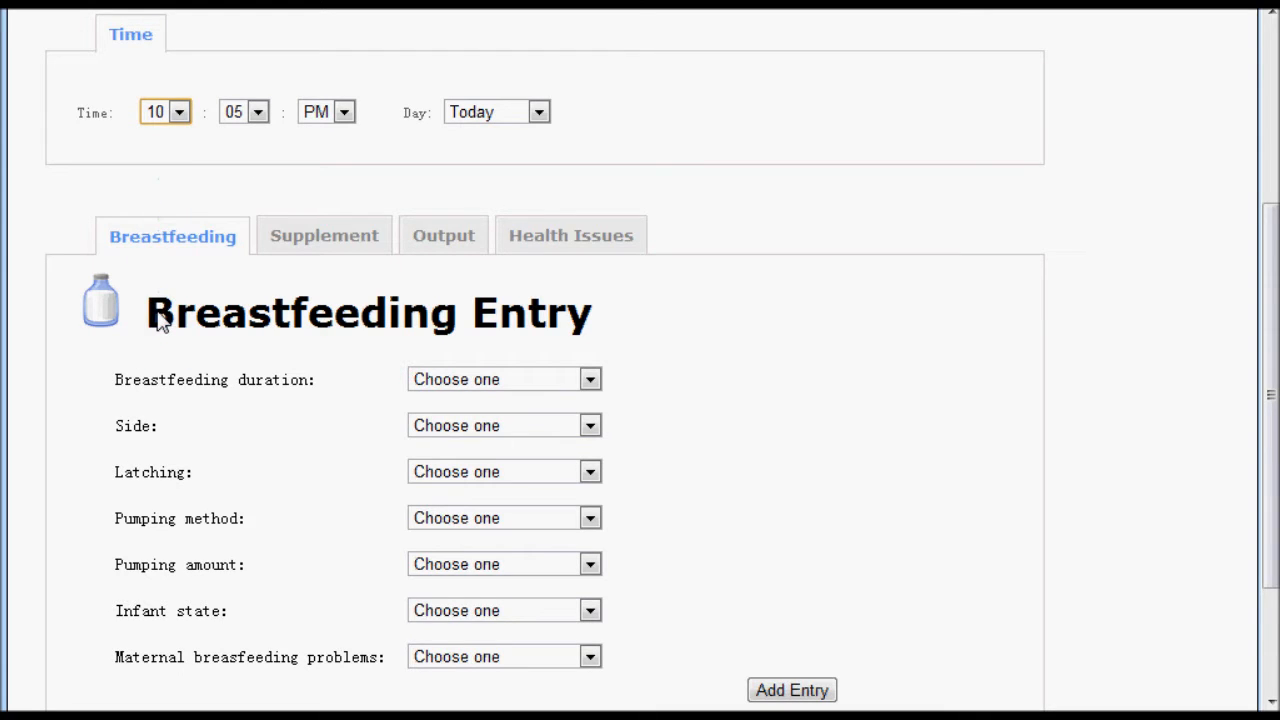
pyautogui.click(591, 381)
pyautogui.click(578, 427)
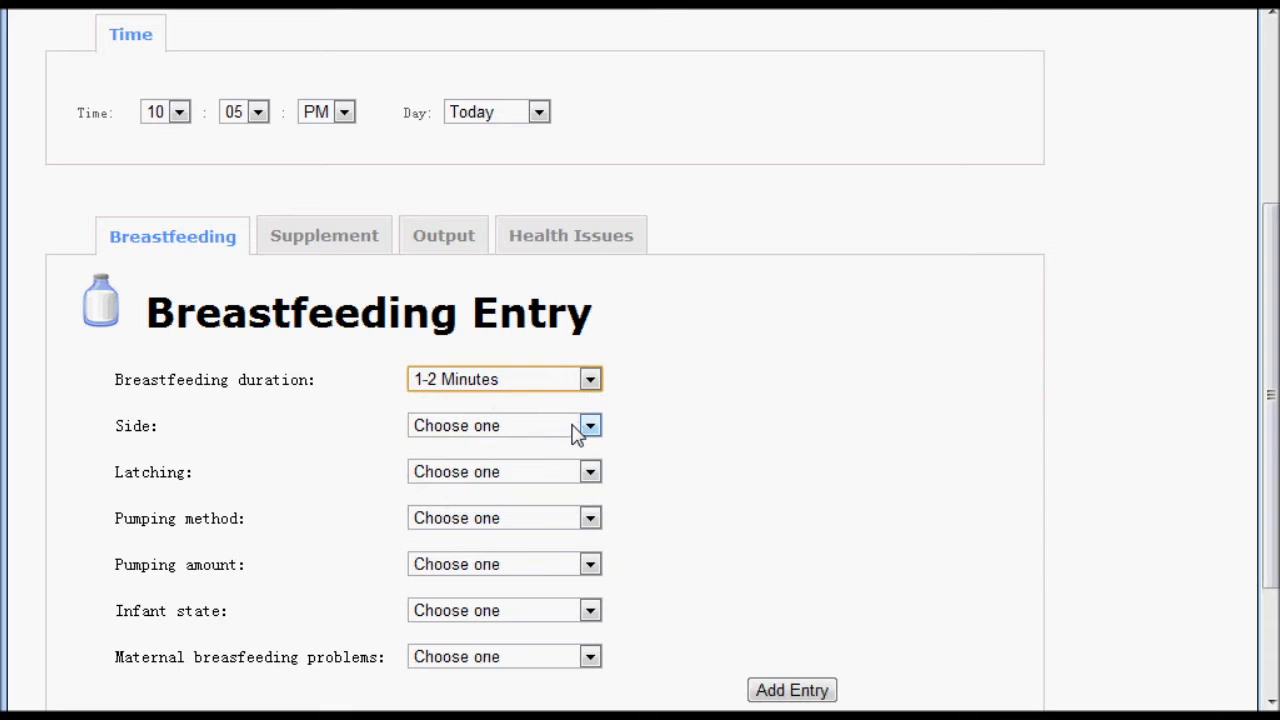
pyautogui.click(574, 425)
pyautogui.click(569, 466)
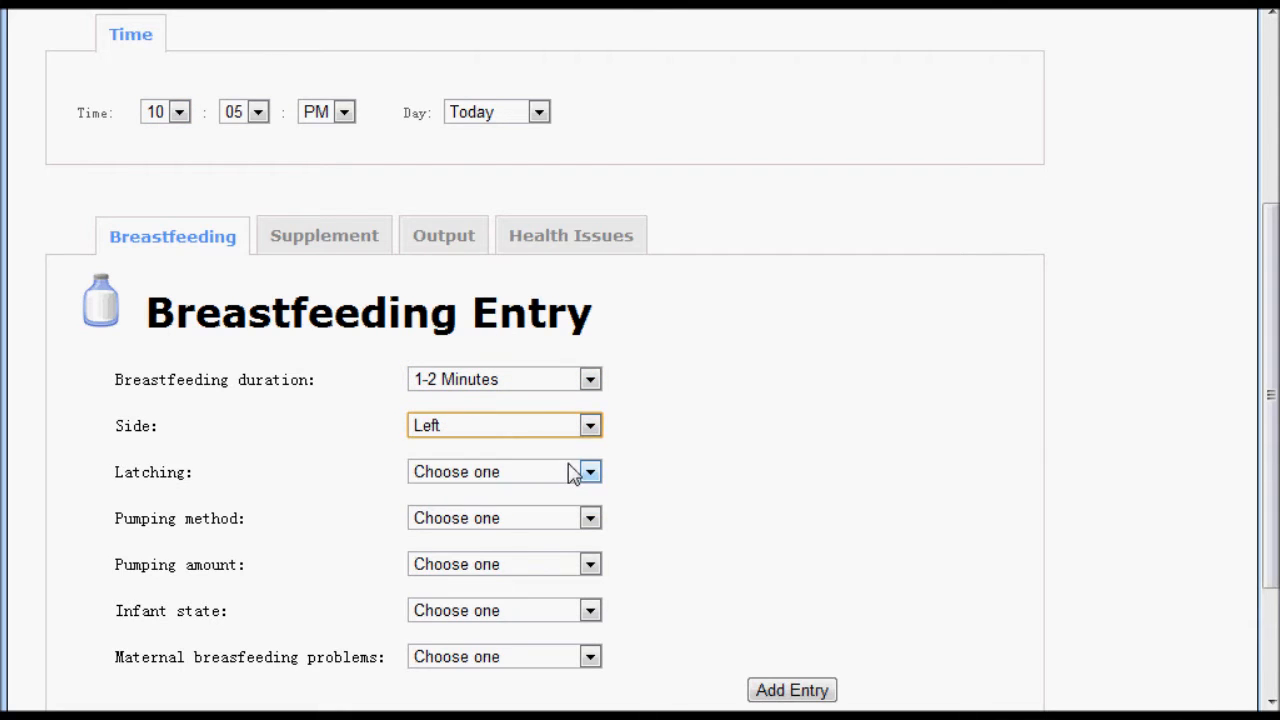
# - Set latching to Latch correctly and the pumping method to Not applicable
pyautogui.click(573, 474)
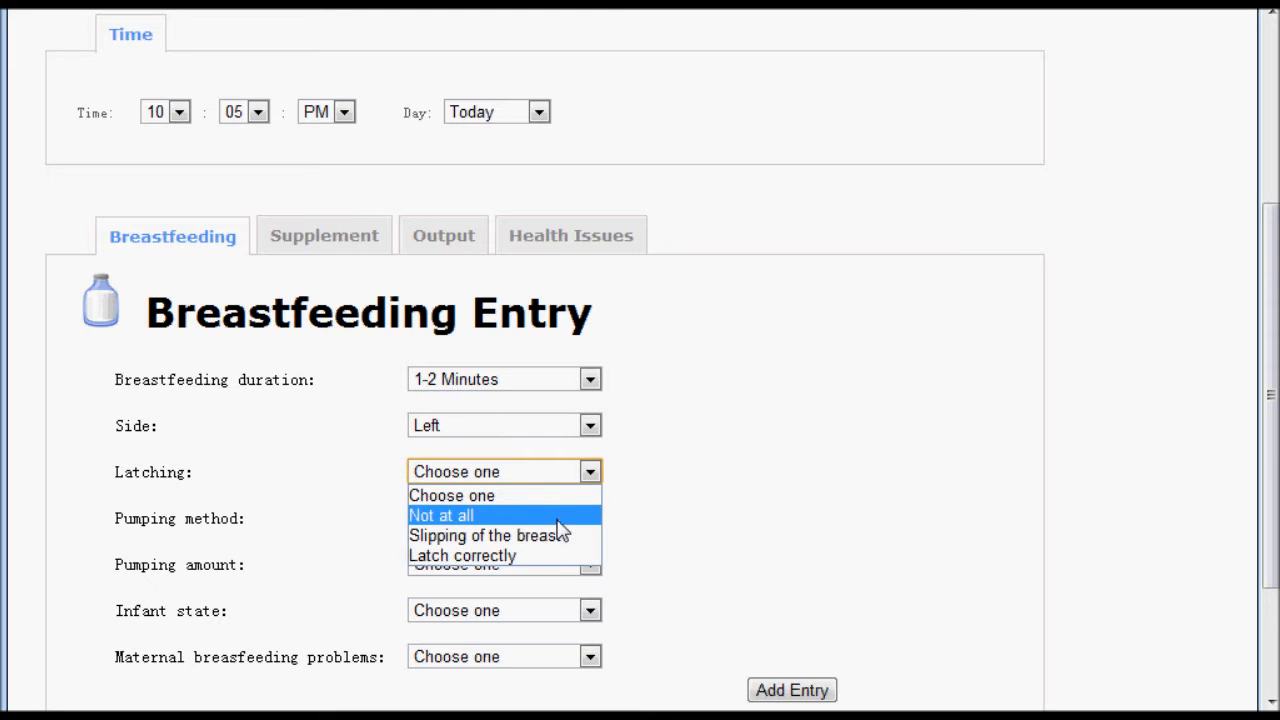
pyautogui.click(560, 556)
pyautogui.click(559, 520)
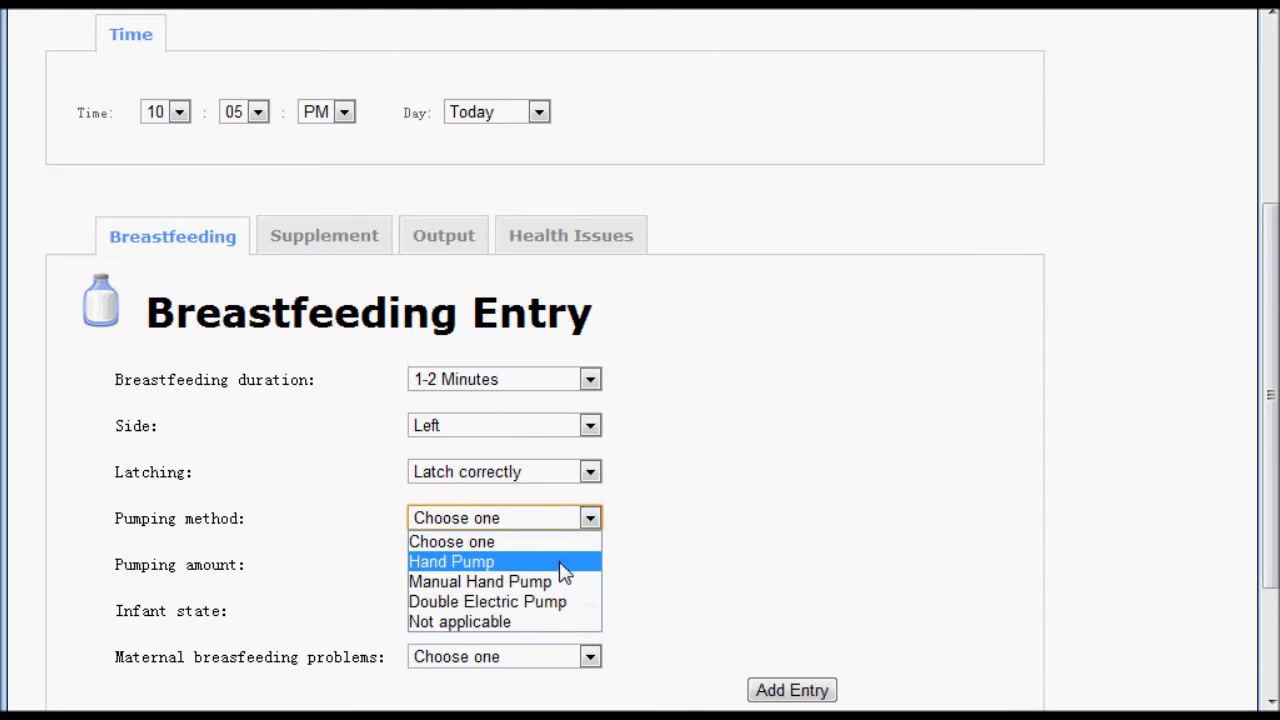
pyautogui.click(564, 567)
pyautogui.click(569, 564)
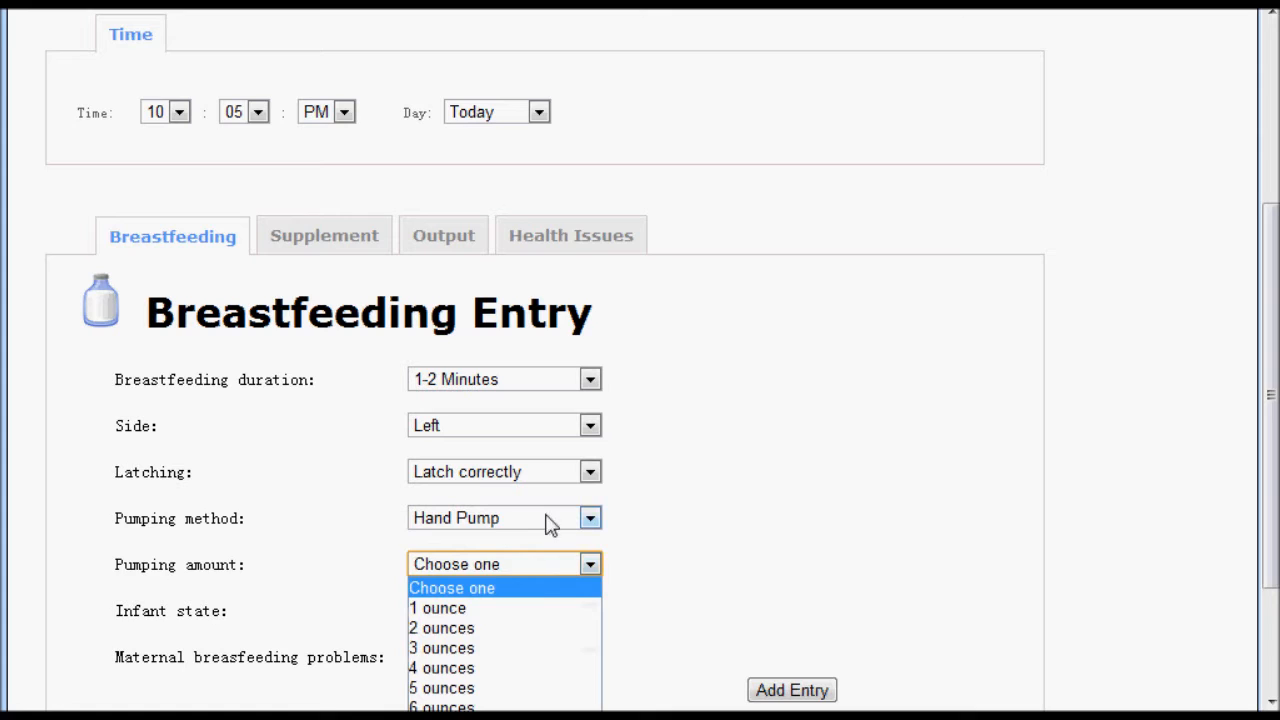
pyautogui.click(554, 520)
pyautogui.click(532, 621)
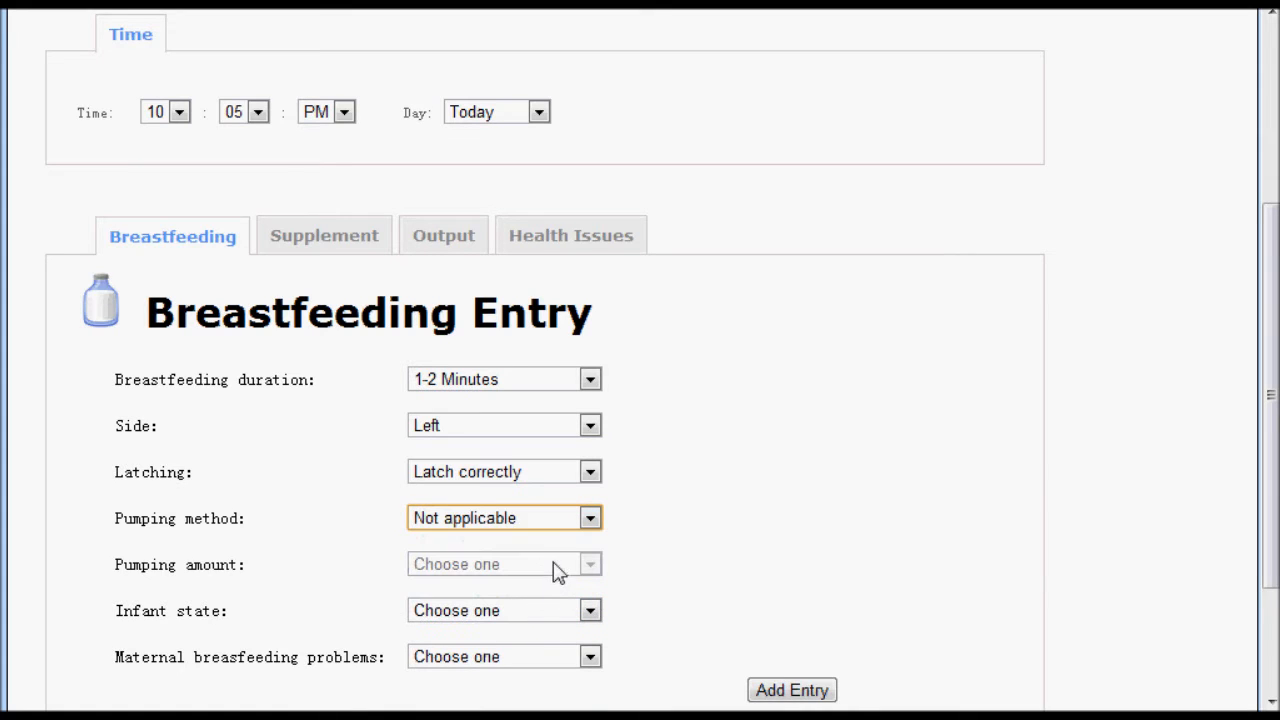
# - Set the infant state to Active alert and maternal breastfeeding problems to No problems, and add the entry
pyautogui.click(555, 614)
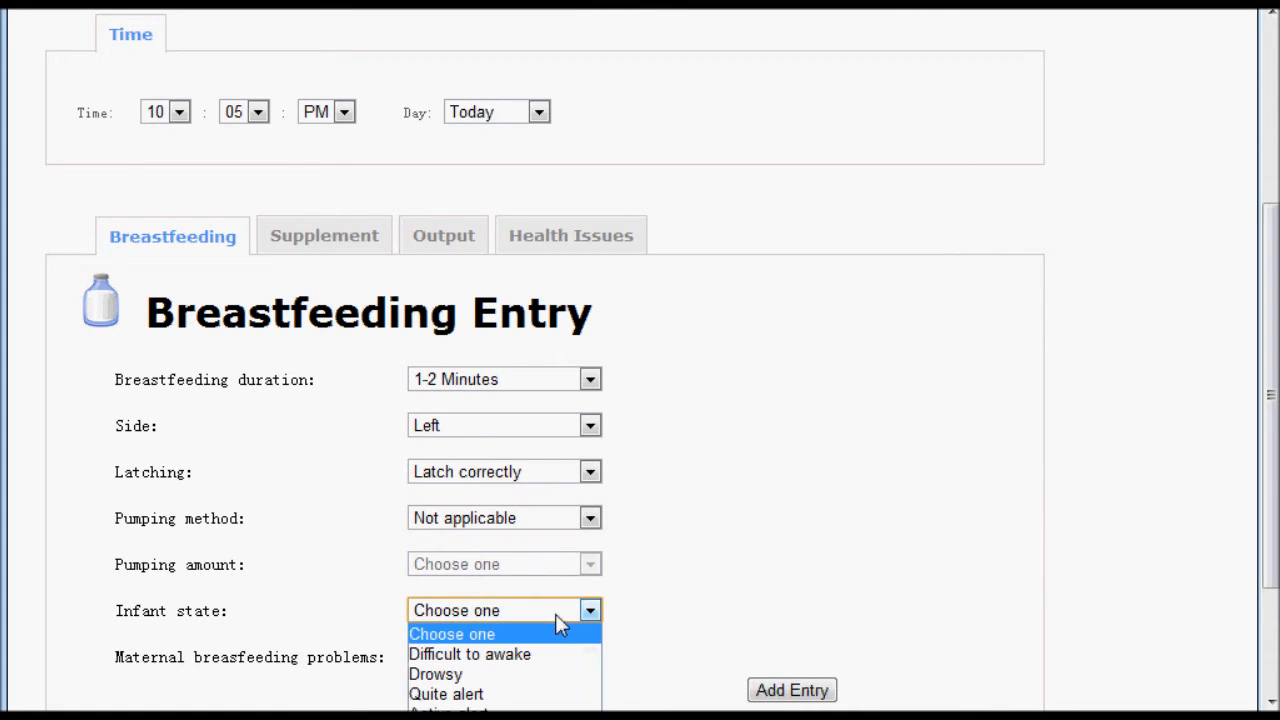
pyautogui.click(537, 706)
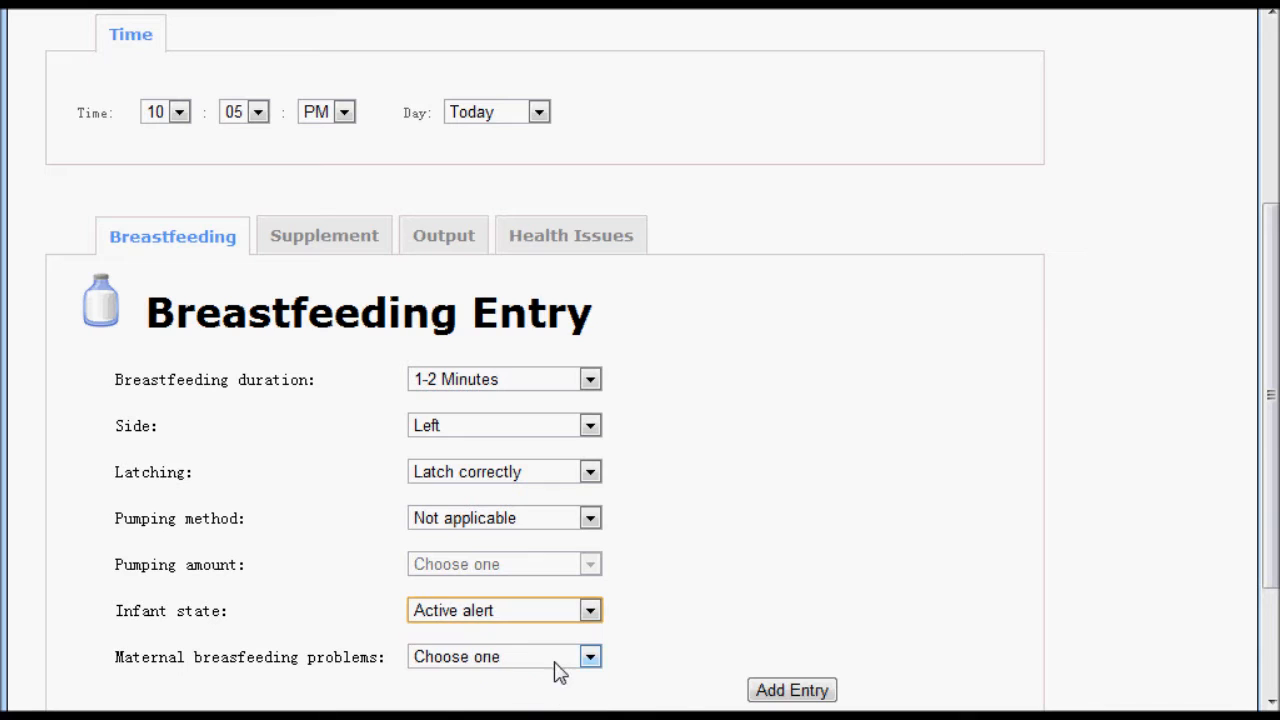
pyautogui.click(560, 668)
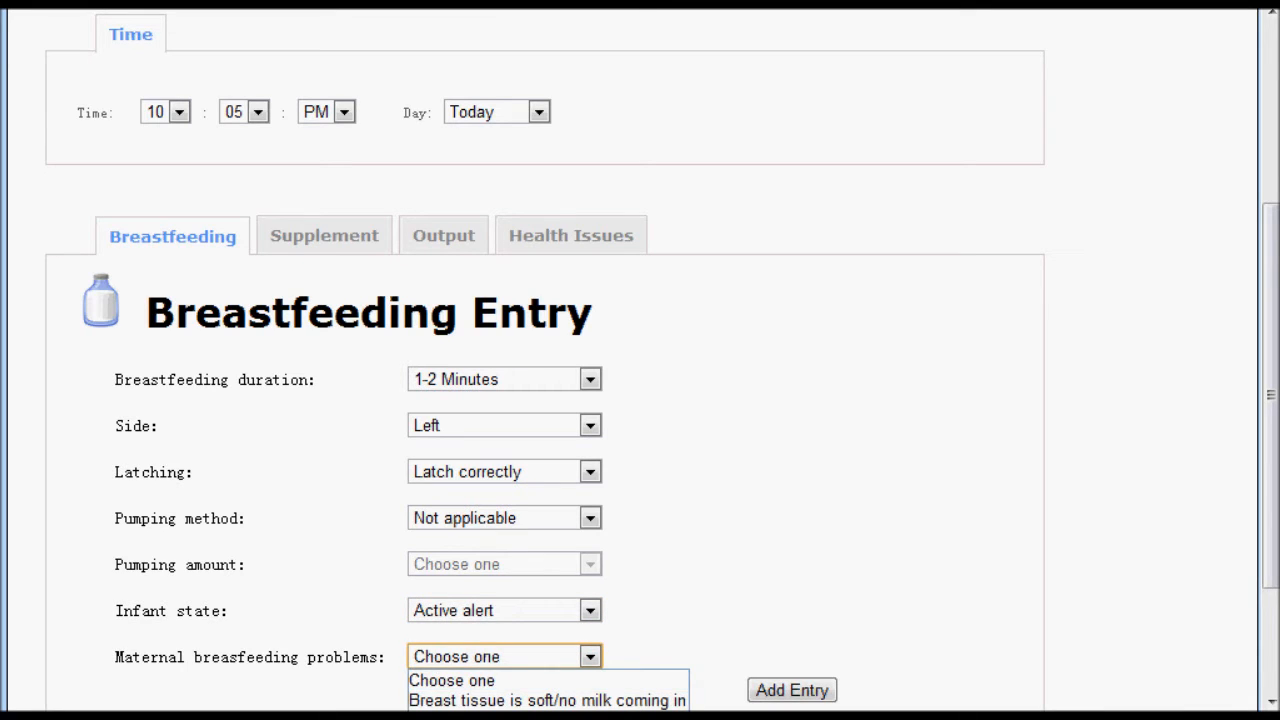
pyautogui.click(580, 717)
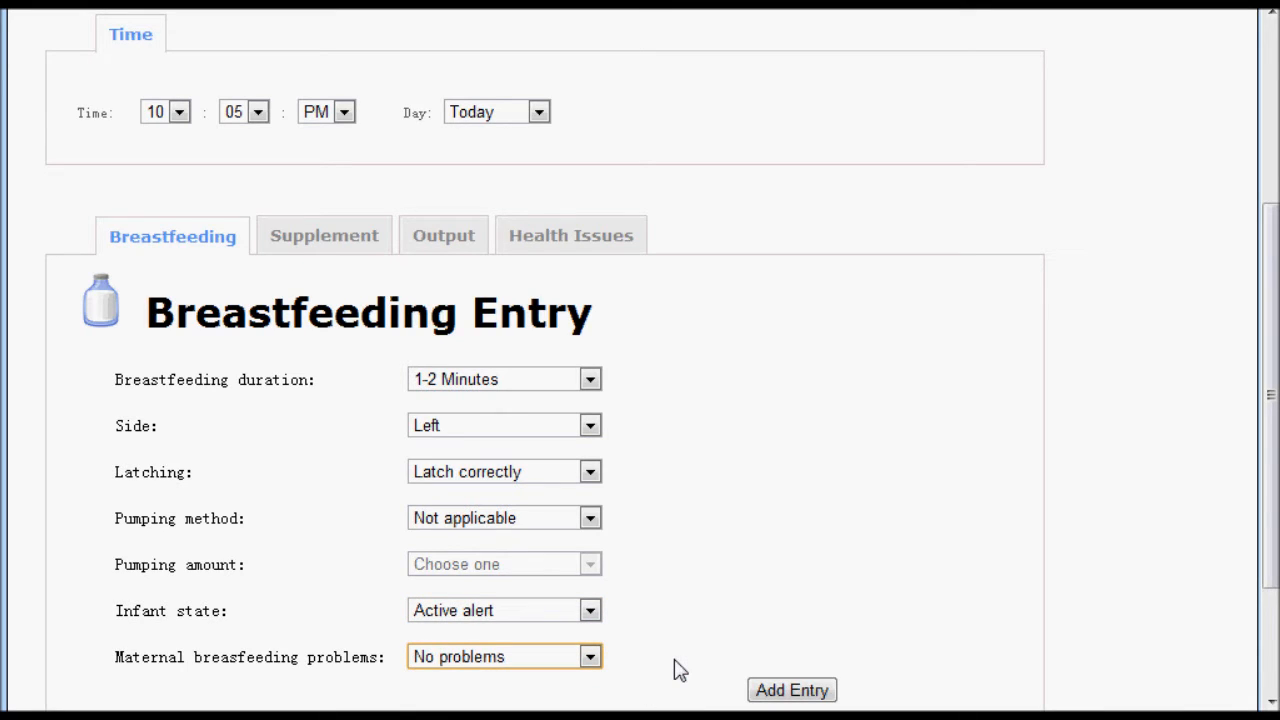
pyautogui.click(760, 690)
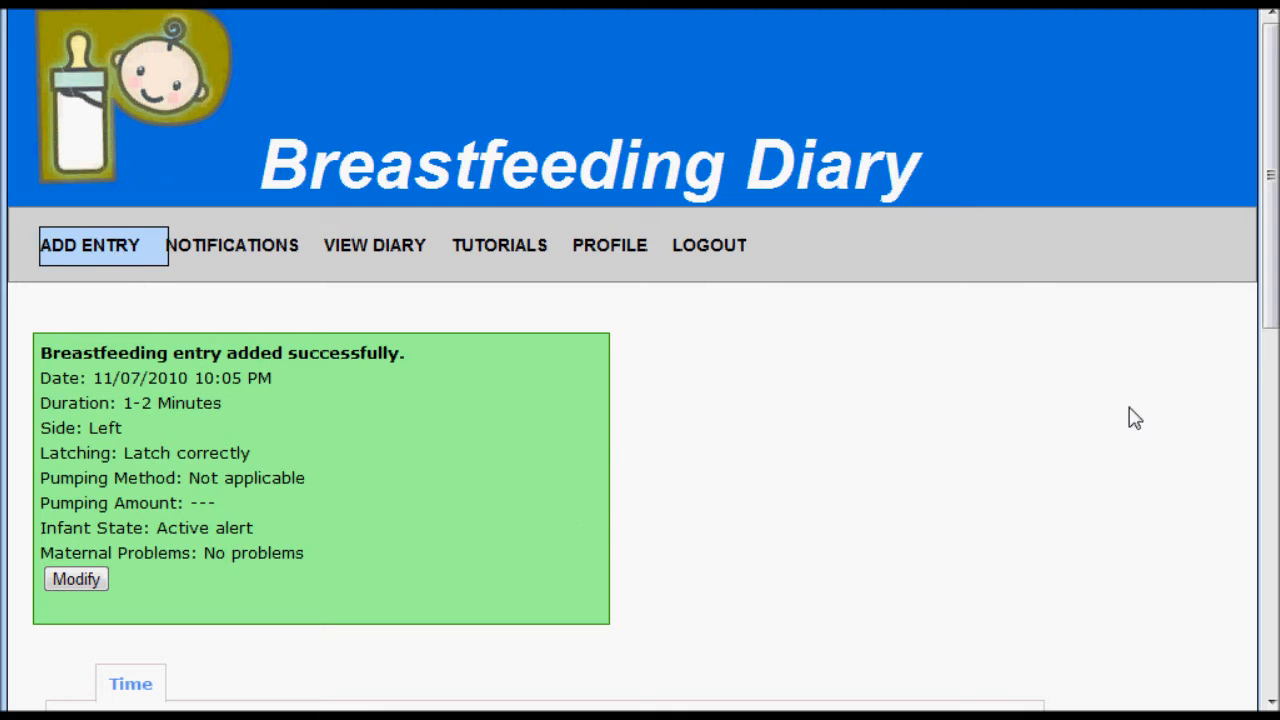
# - For a second breastfeeding entry, set the minutes to 00, the duration to 1-2 Minutes and the side to Left
pyautogui.moveTo(1269, 320); pyautogui.dragTo(1234, 620)
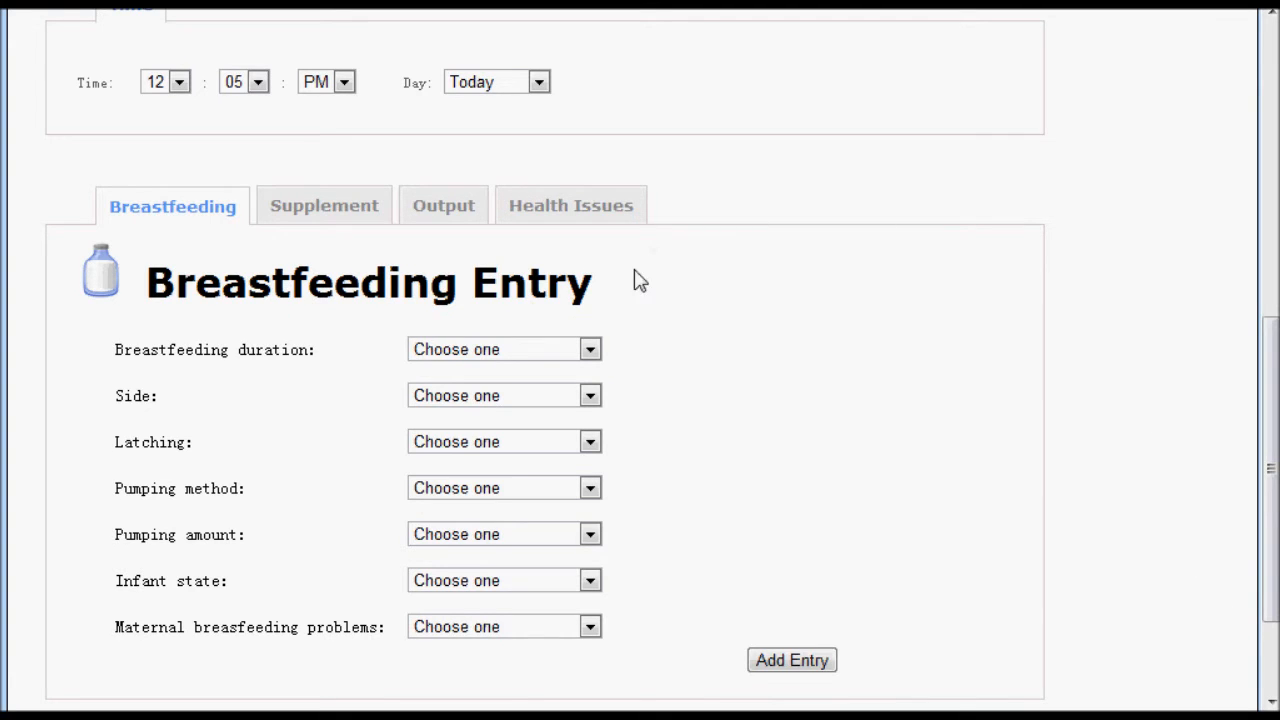
pyautogui.click(258, 82)
pyautogui.click(250, 106)
pyautogui.click(556, 350)
pyautogui.click(560, 393)
pyautogui.click(566, 397)
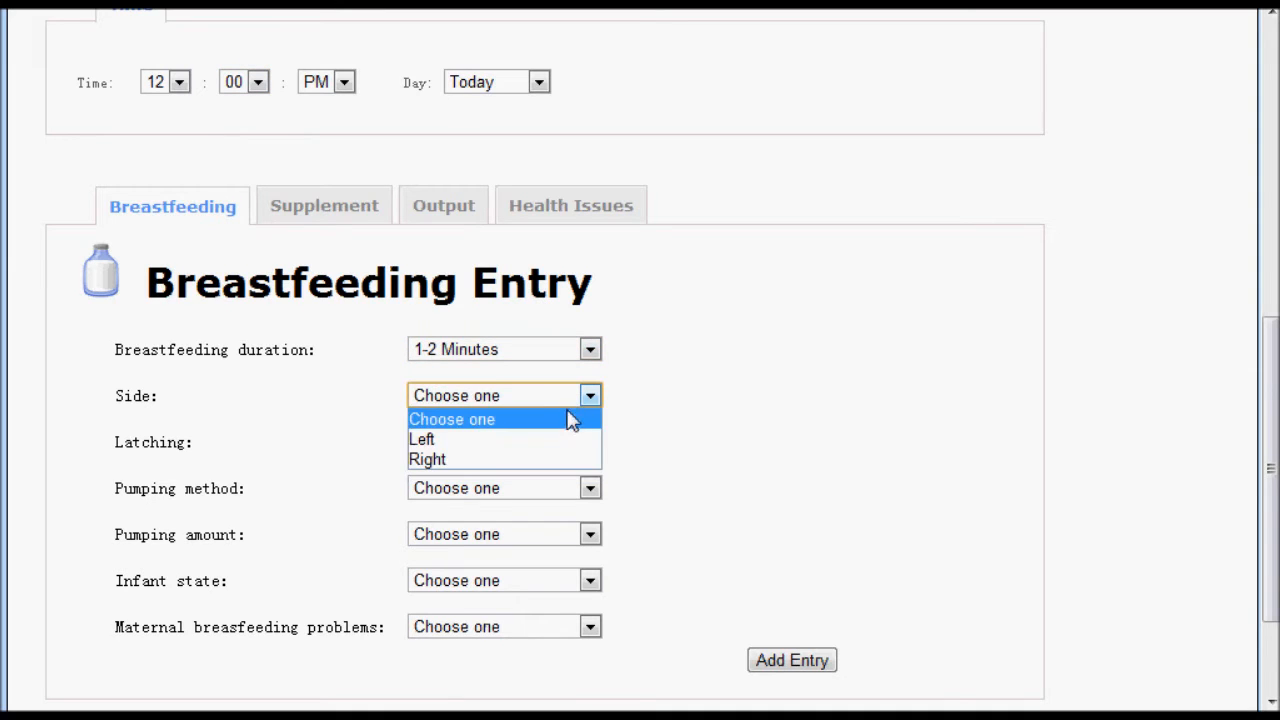
pyautogui.click(563, 440)
# - Set latching to Not at all, with Hand Pump as the pumping method and a pumping amount of 1 ounce
pyautogui.click(563, 446)
pyautogui.click(563, 488)
pyautogui.click(563, 494)
pyautogui.click(563, 531)
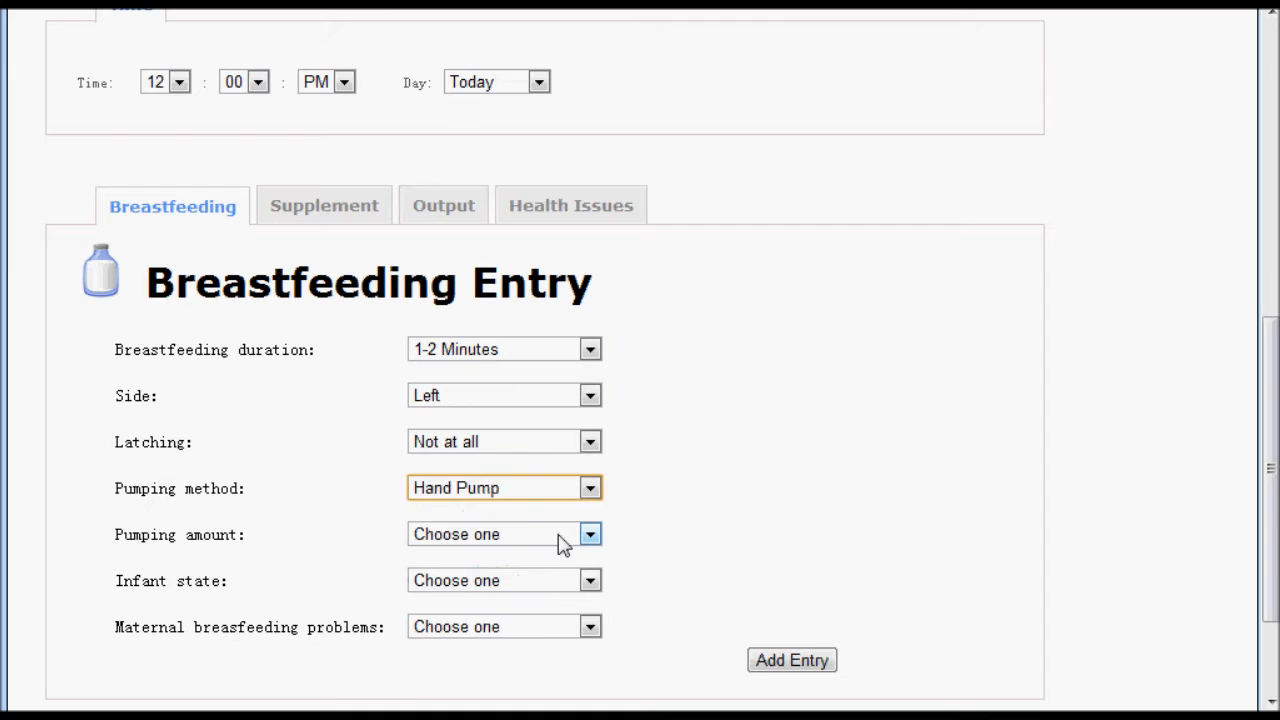
pyautogui.click(559, 532)
pyautogui.click(560, 597)
pyautogui.click(590, 534)
pyautogui.click(565, 578)
# - Set the infant state to Difficult to awake and the maternal problem to Sore nipple, and add the second entry
pyautogui.click(592, 580)
pyautogui.click(560, 624)
pyautogui.click(558, 628)
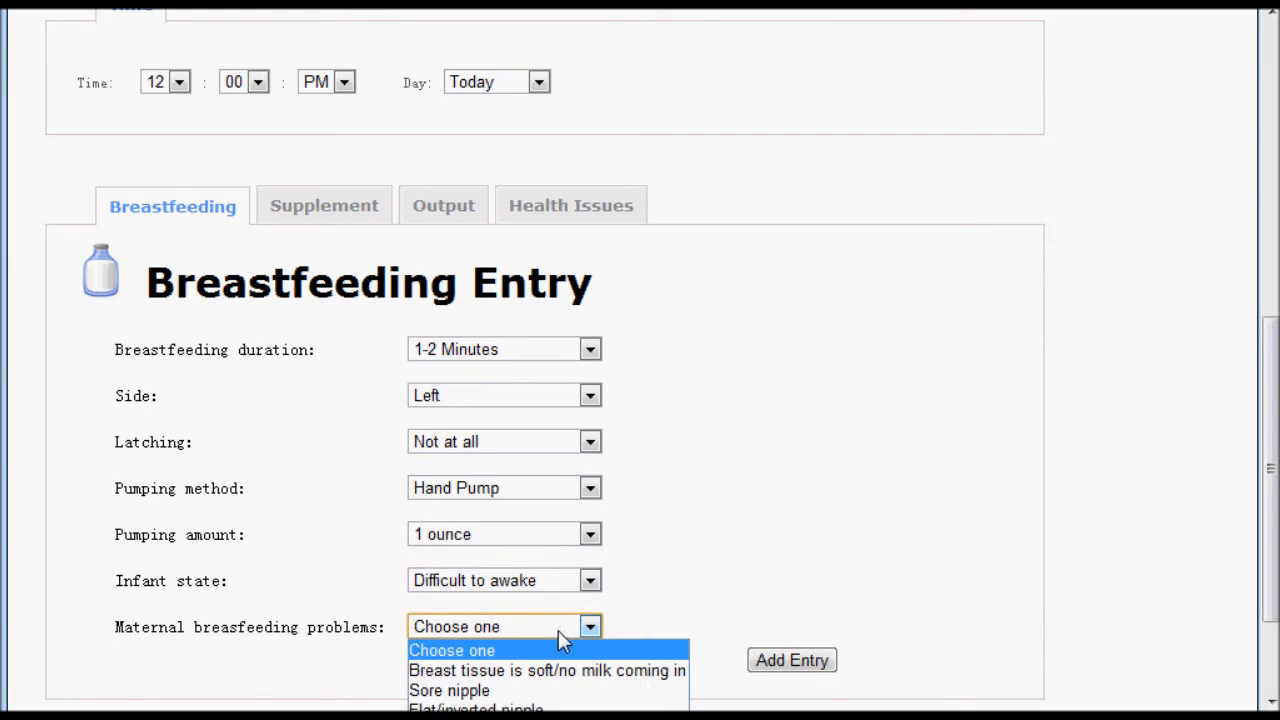
pyautogui.click(558, 690)
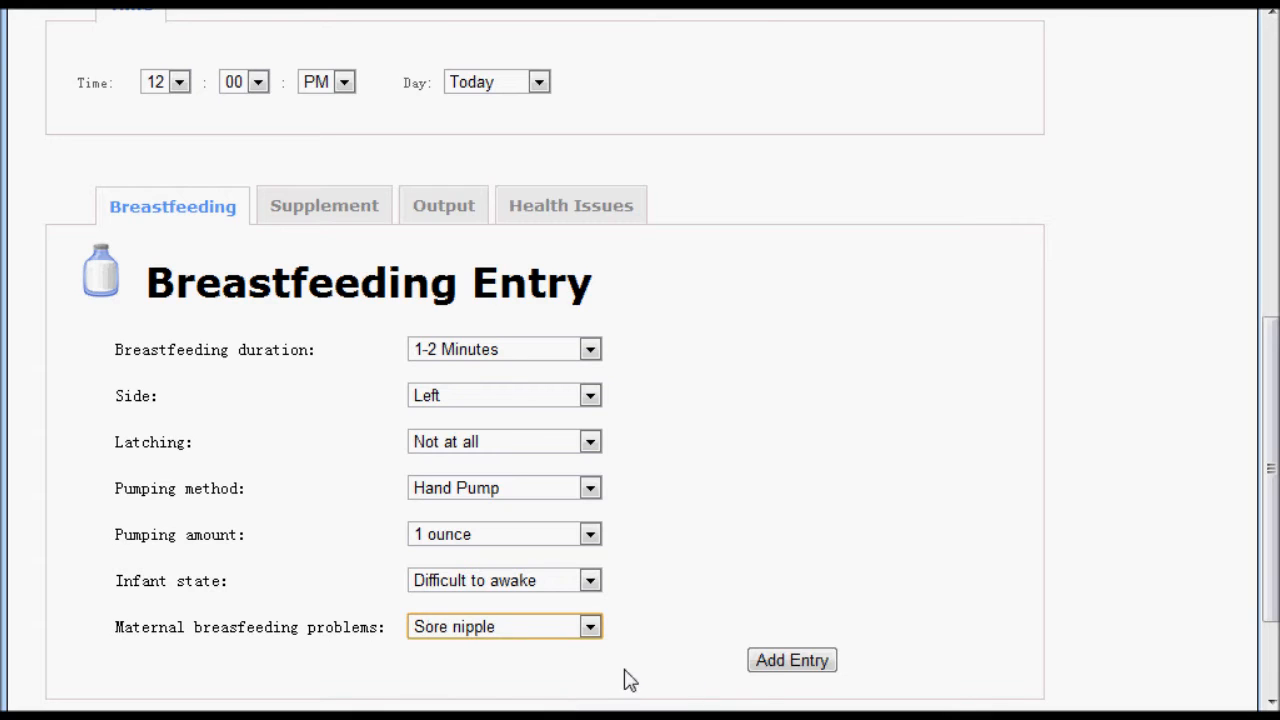
pyautogui.click(785, 665)
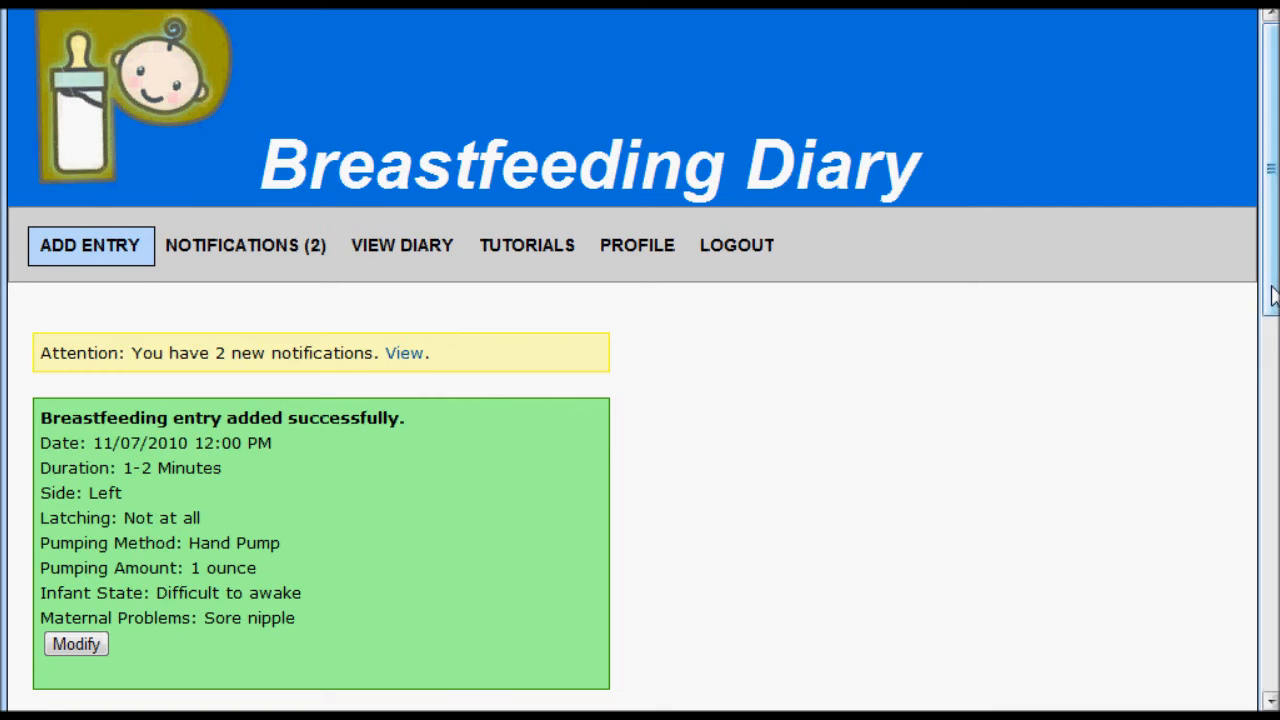
# - Modify the newly added entry so its breastfeeding duration is 3-4 Minutes, and save the change
pyautogui.scroll(-1, 1057, 408)
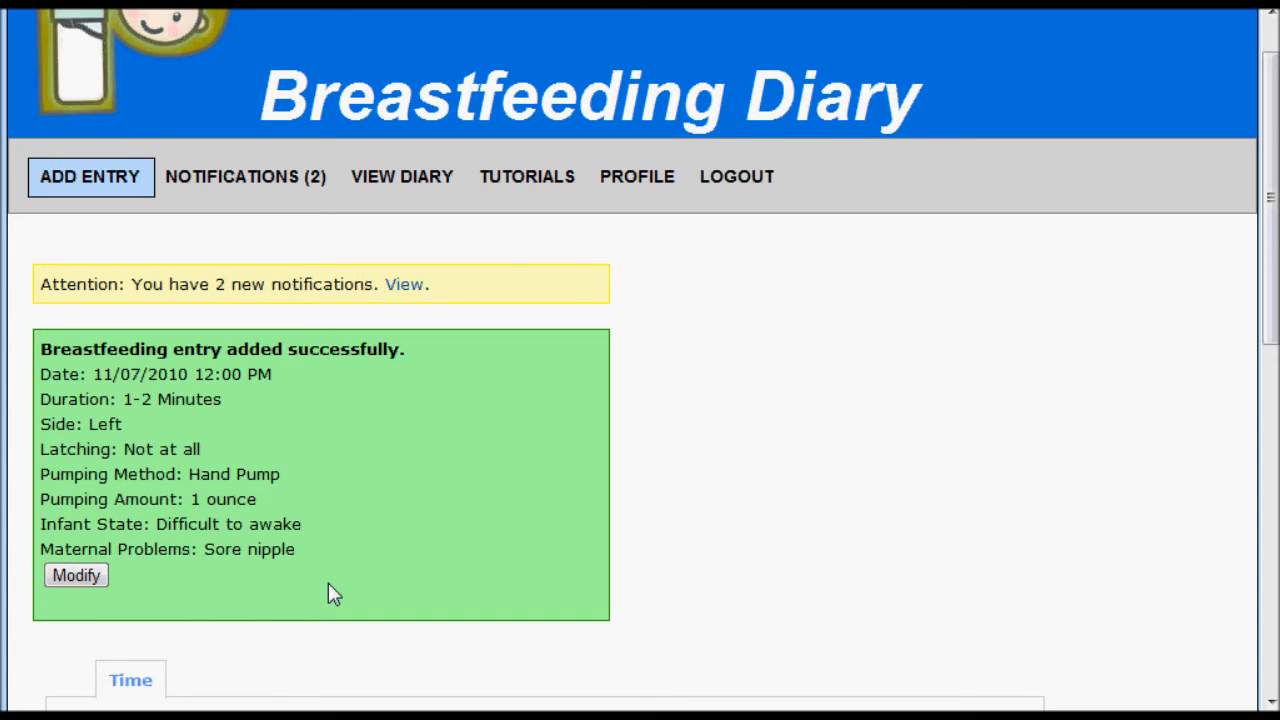
pyautogui.click(83, 579)
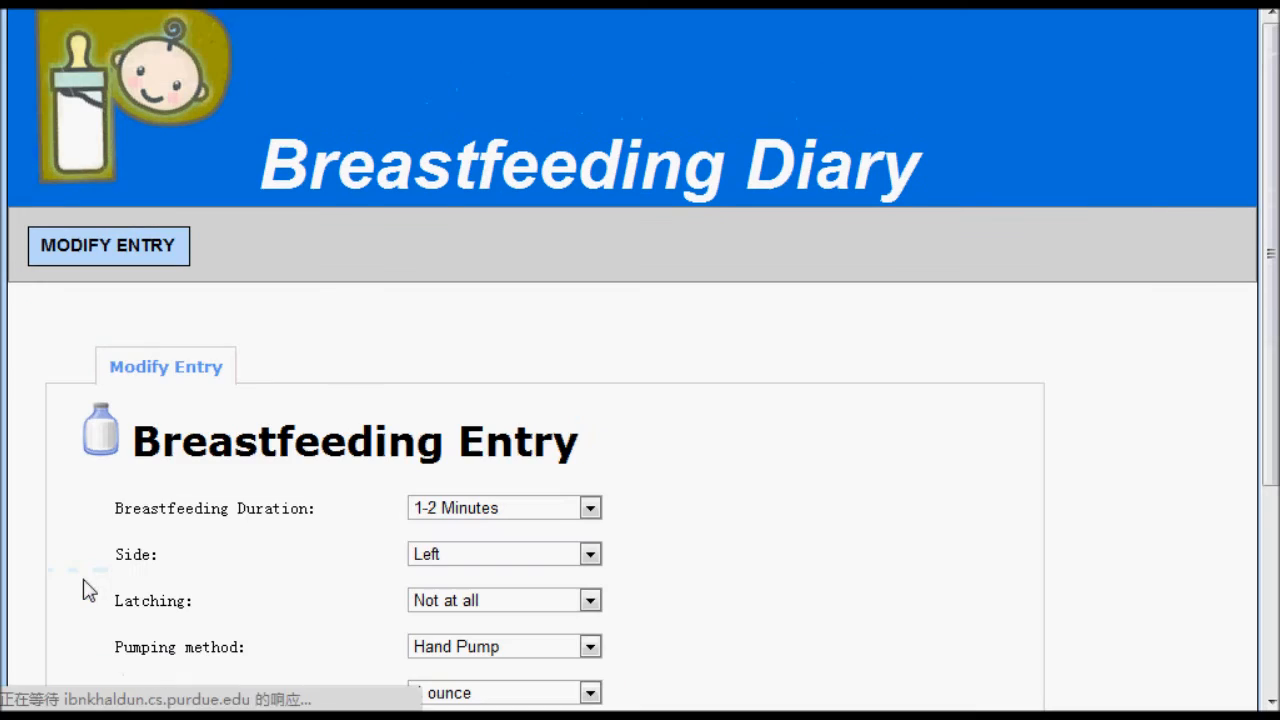
pyautogui.moveTo(1262, 420); pyautogui.dragTo(1237, 551)
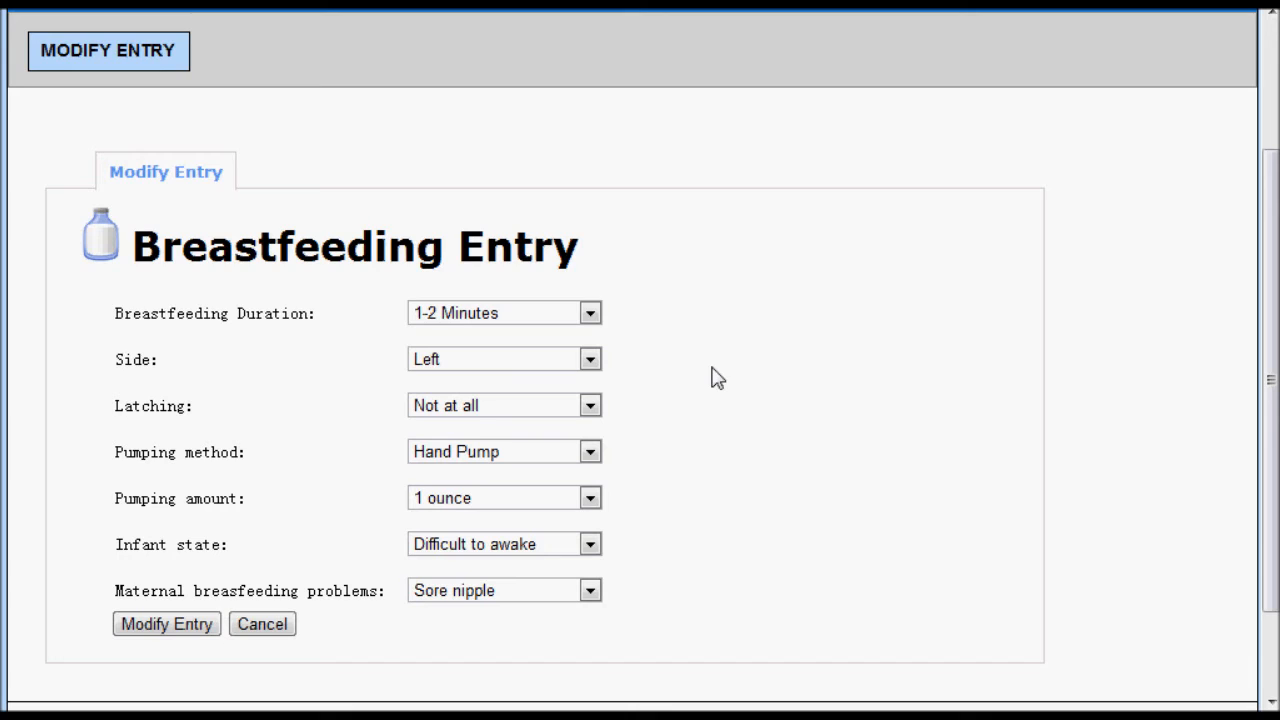
pyautogui.click(591, 316)
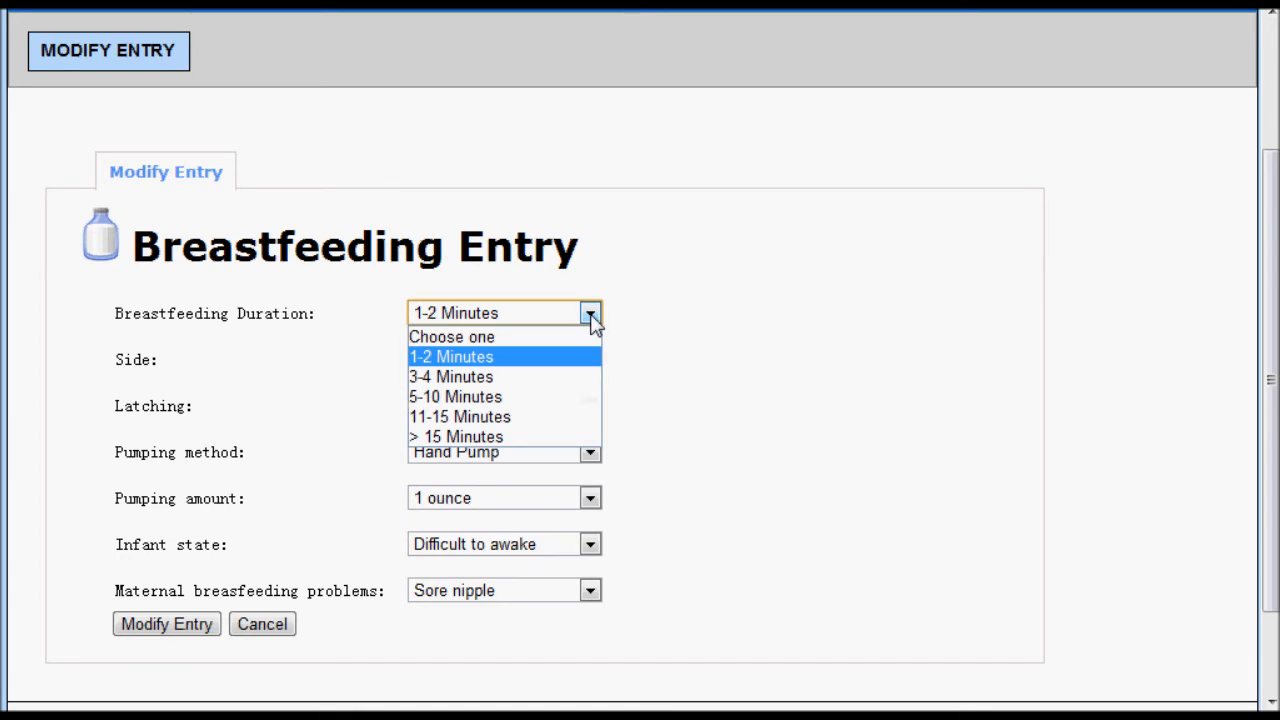
pyautogui.click(588, 380)
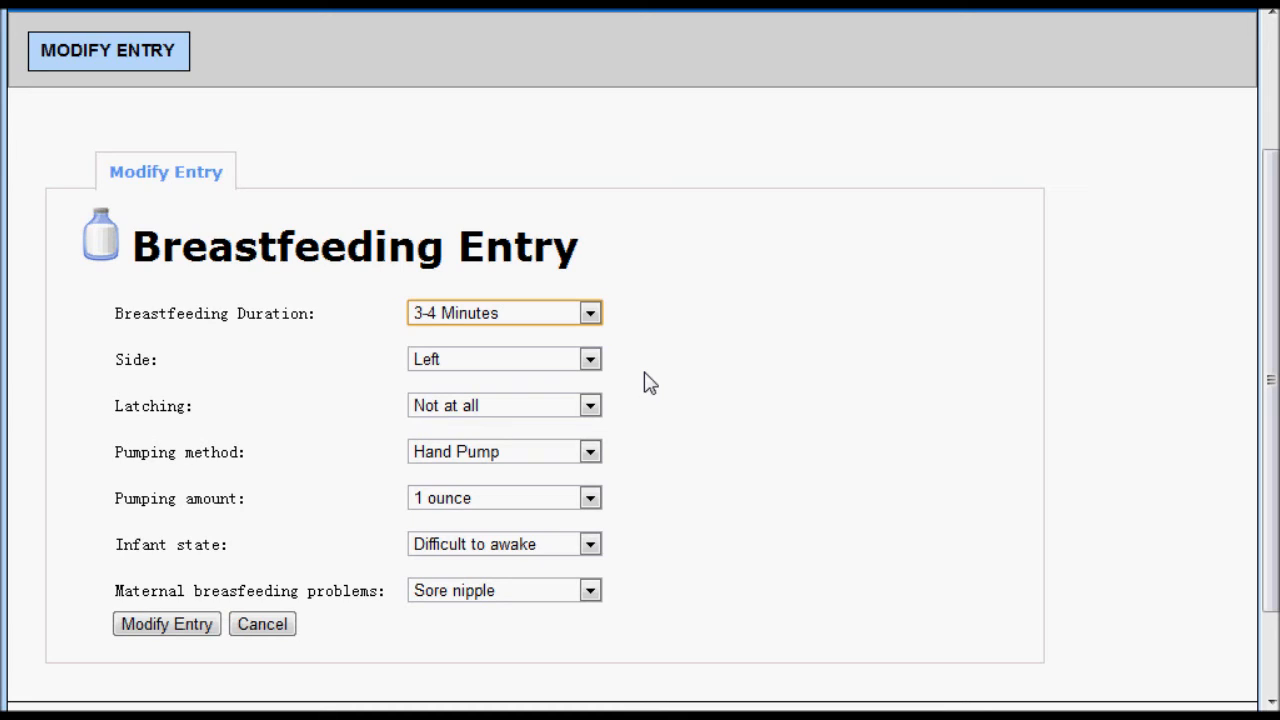
pyautogui.click(183, 628)
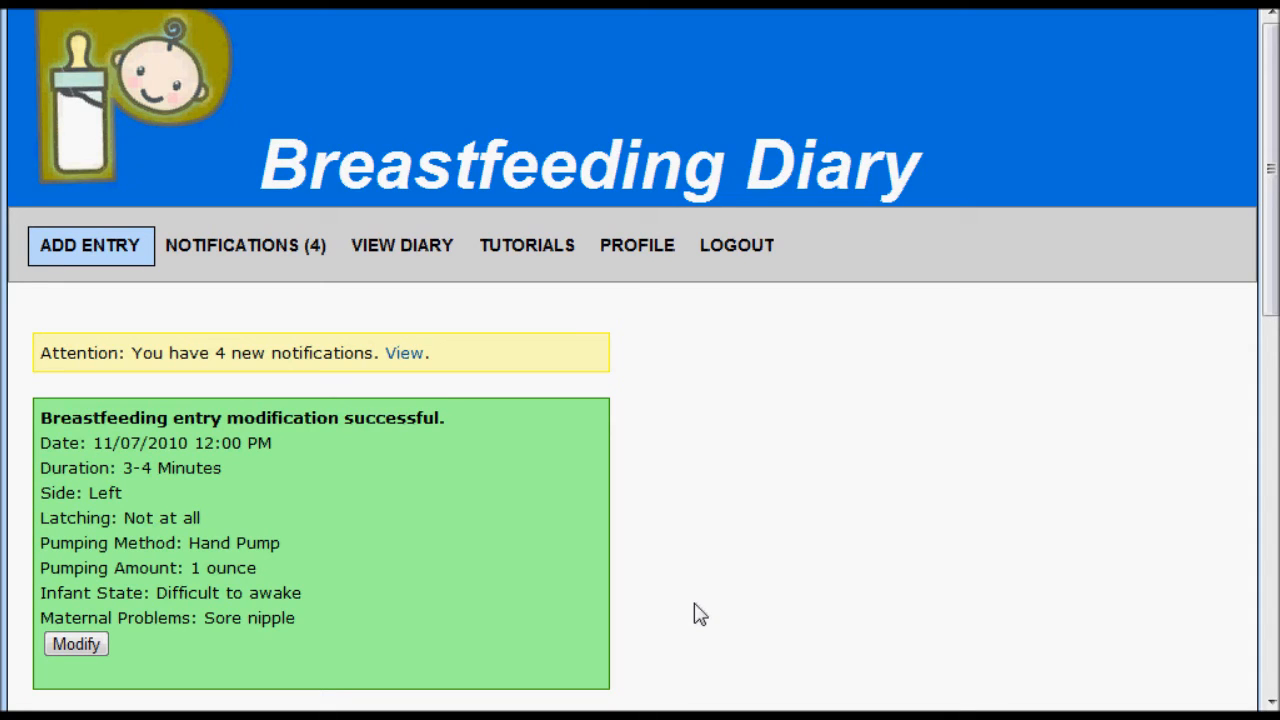
# - View the diary and search it for the date range 11/05/2010 to 11/07/2010
pyautogui.click(430, 253)
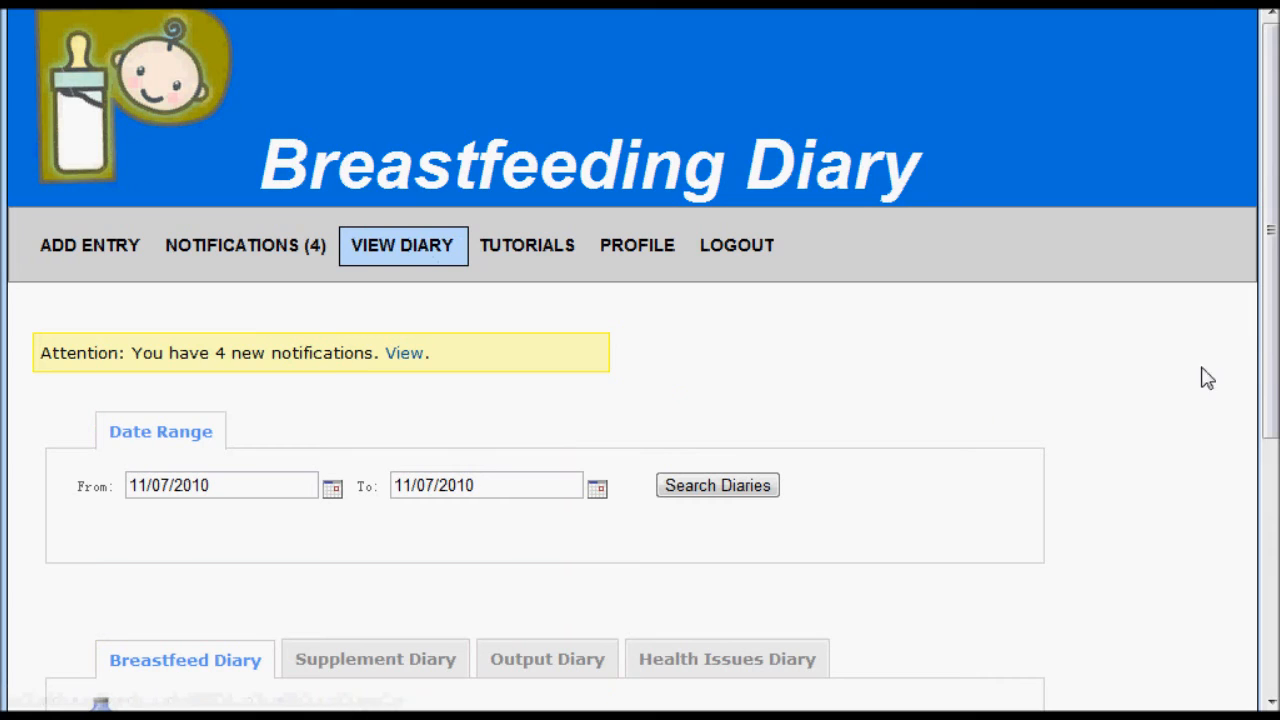
pyautogui.moveTo(1272, 375); pyautogui.dragTo(1246, 494)
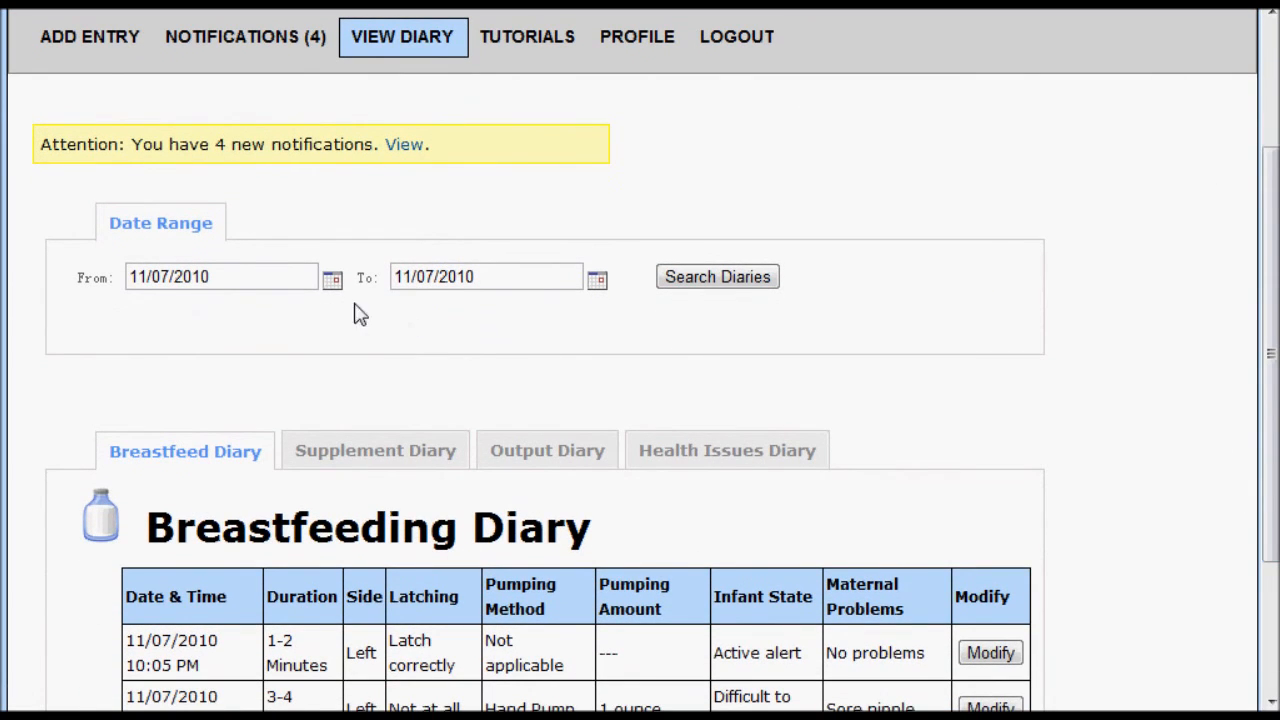
pyautogui.click(333, 282)
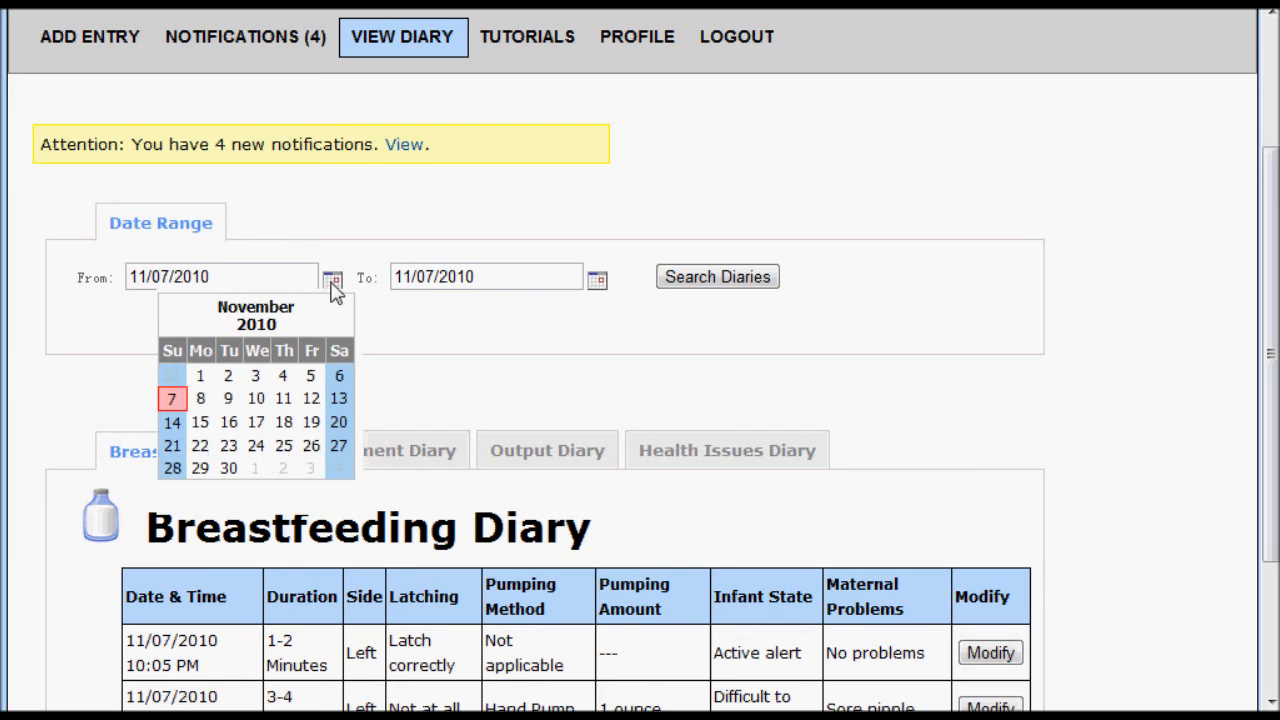
pyautogui.click(311, 377)
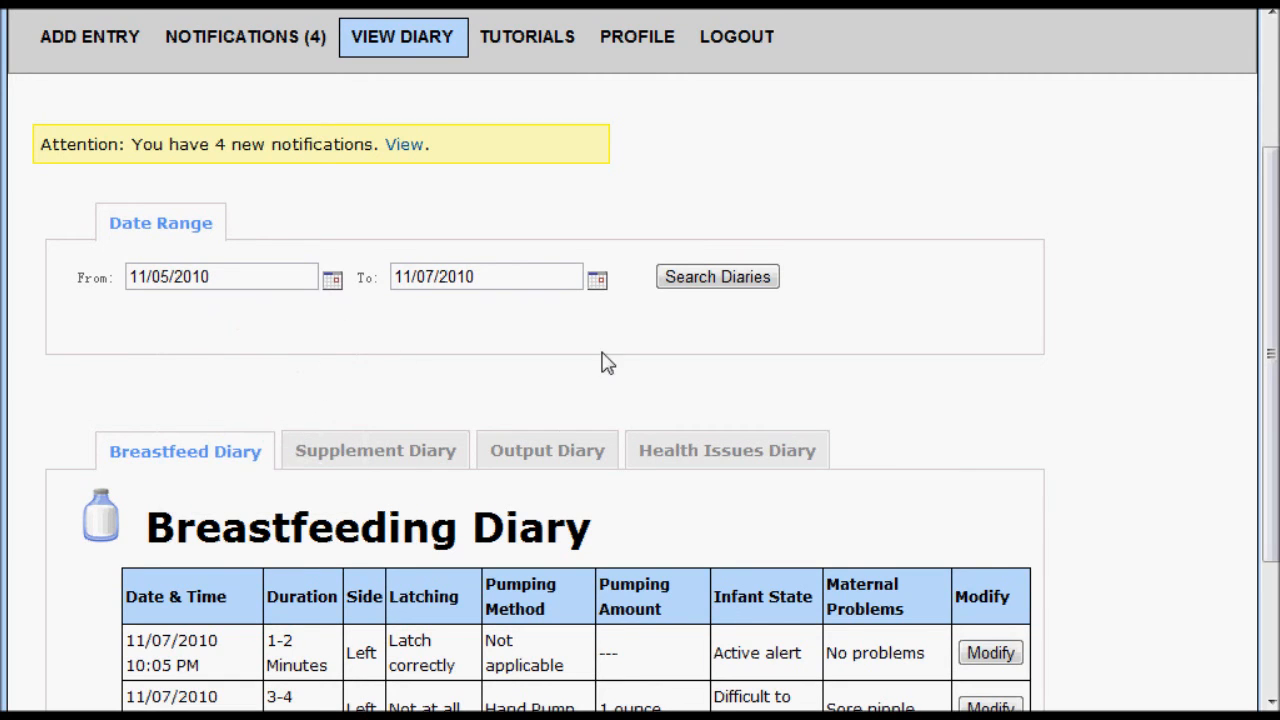
pyautogui.click(726, 285)
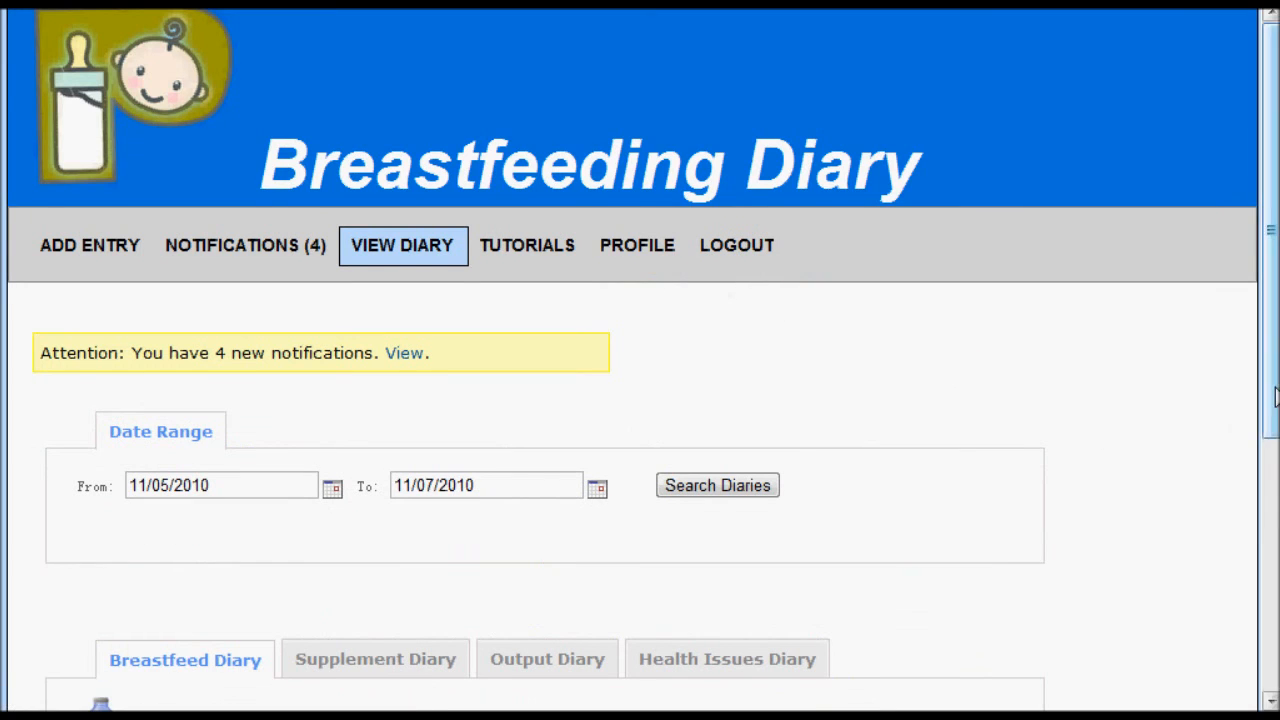
# - Look through the Supplement, Output and Health Issues diaries for the date range, and return to the Breastfeed Diary entries
pyautogui.scroll(-4, 1107, 435)
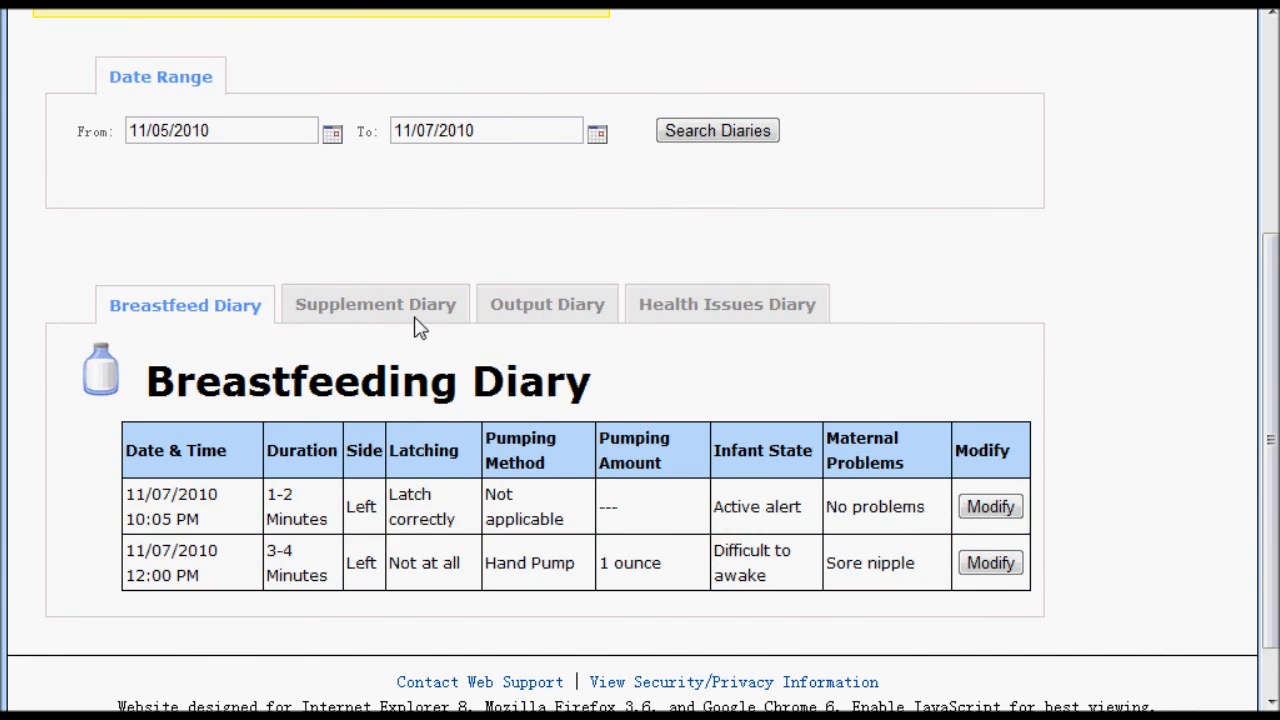
pyautogui.click(416, 318)
pyautogui.click(554, 382)
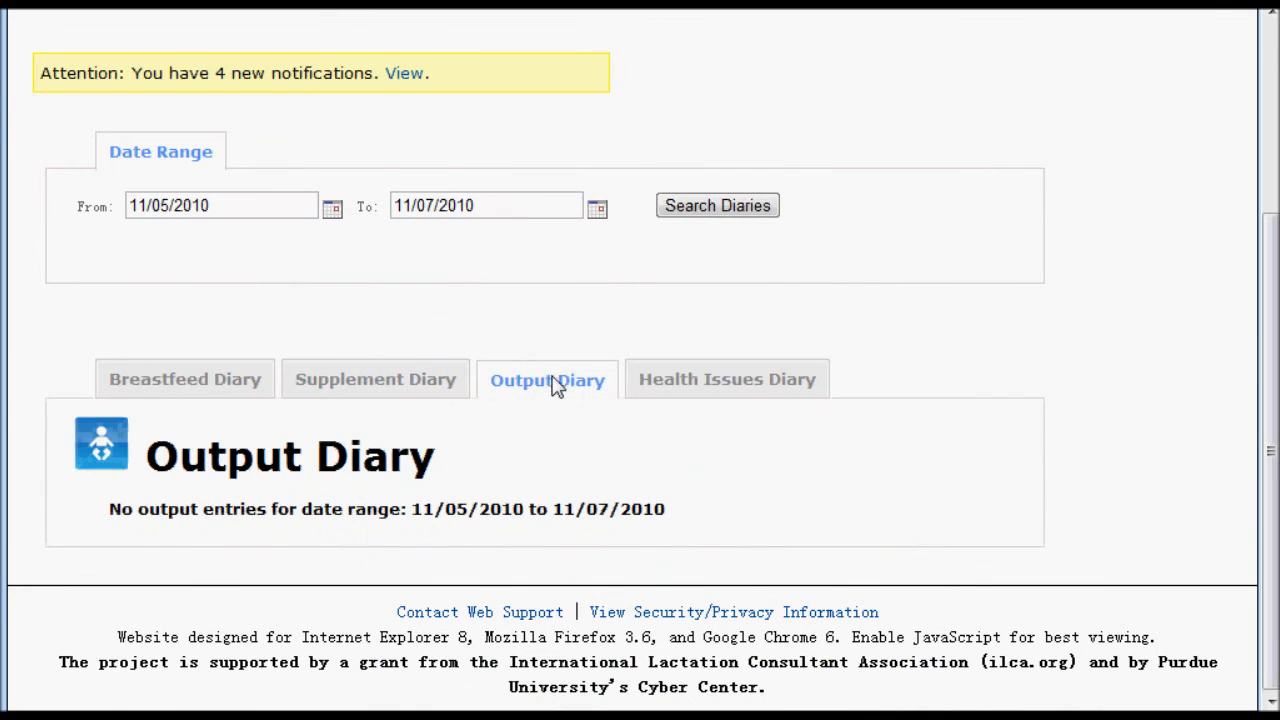
pyautogui.click(670, 390)
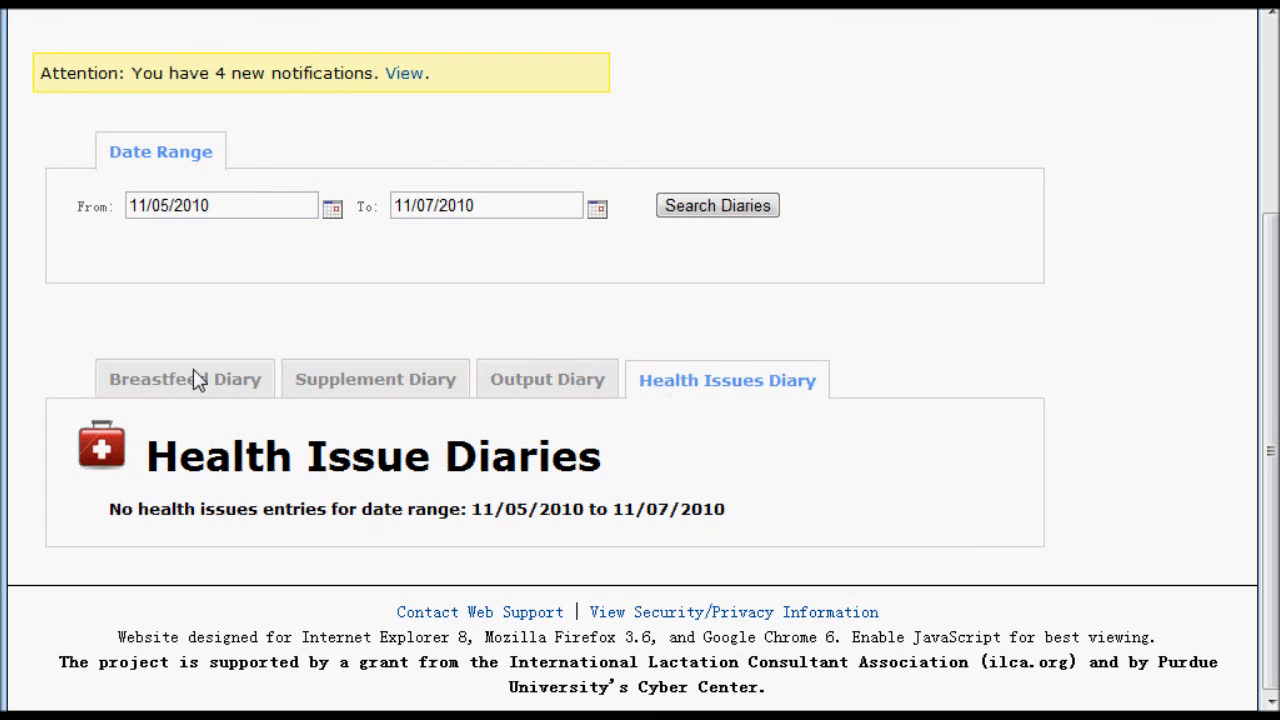
pyautogui.click(194, 372)
pyautogui.moveTo(1266, 431); pyautogui.dragTo(1266, 480)
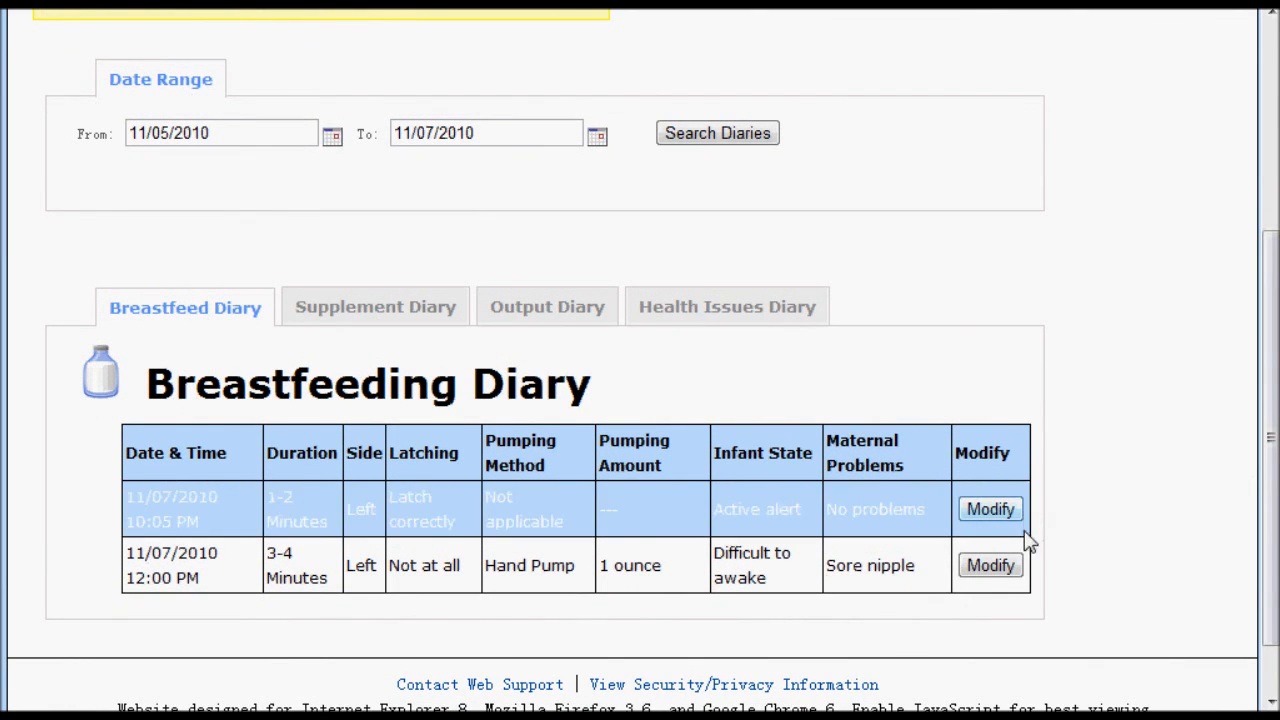